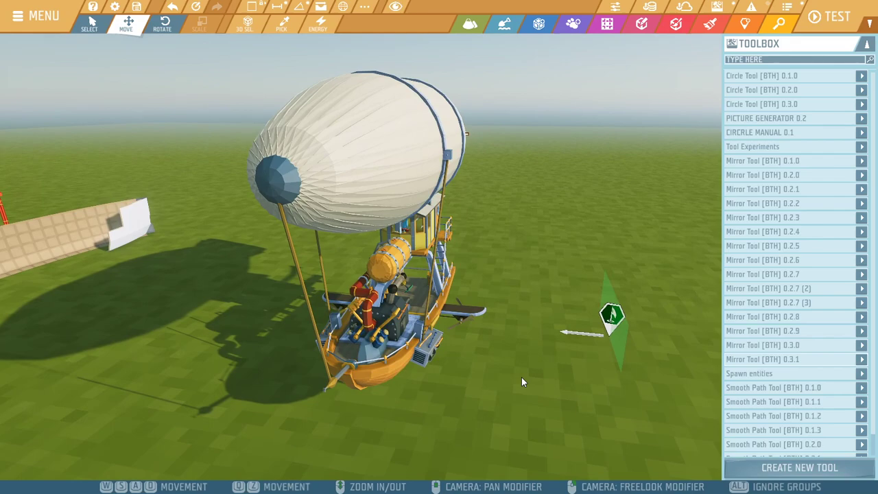
- Examine the airship and the trigger zone standing beside it, including the zone's properties
{"action": "right_click_drag", "start_coordinate": [521, 378], "coordinate": [515, 373]}
{"action": "key", "text": "w"}
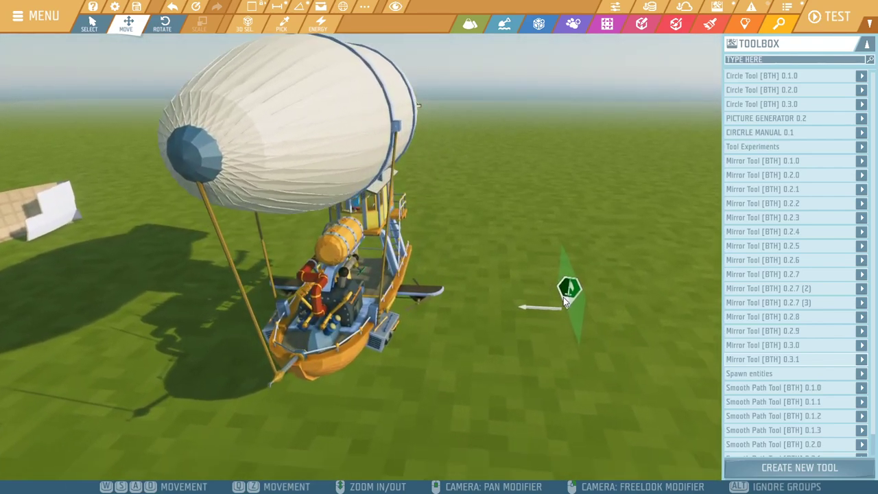
{"action": "left_click", "coordinate": [564, 302]}
{"action": "left_click_drag", "start_coordinate": [613, 309], "coordinate": [550, 308]}
{"action": "right_click_drag", "start_coordinate": [550, 308], "coordinate": [618, 269]}
{"action": "left_click", "coordinate": [606, 275]}
{"action": "key", "text": "s"}
{"action": "key", "text": "a"}
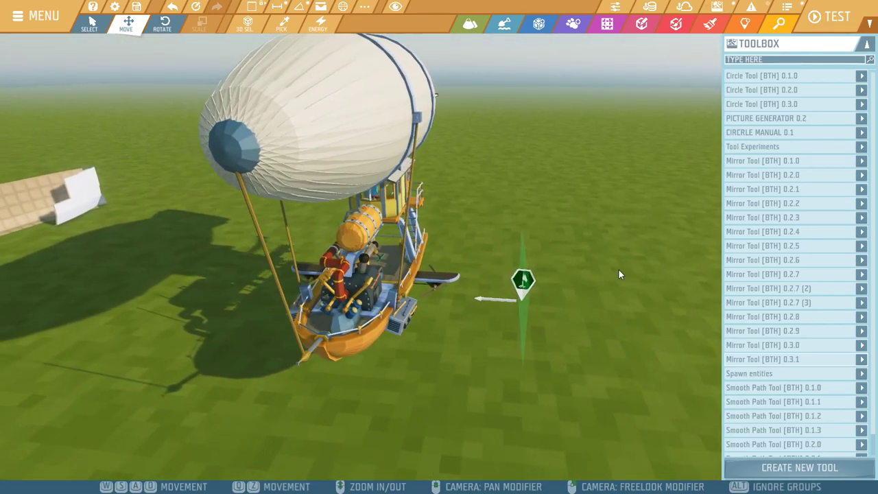
{"action": "left_click", "coordinate": [551, 259]}
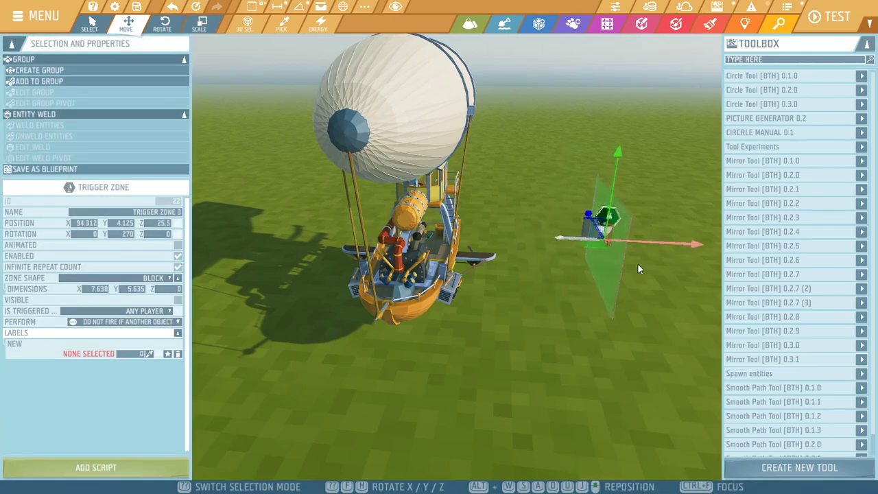
{"action": "left_click", "coordinate": [516, 320]}
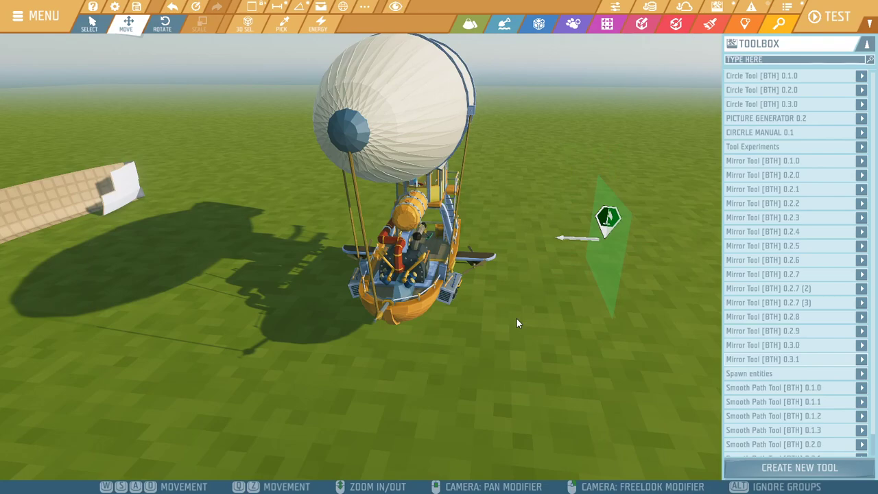
{"action": "key", "text": "s"}
{"action": "right_click_drag", "start_coordinate": [516, 318], "coordinate": [508, 325]}
{"action": "key", "text": "q"}
{"action": "key", "text": "z"}
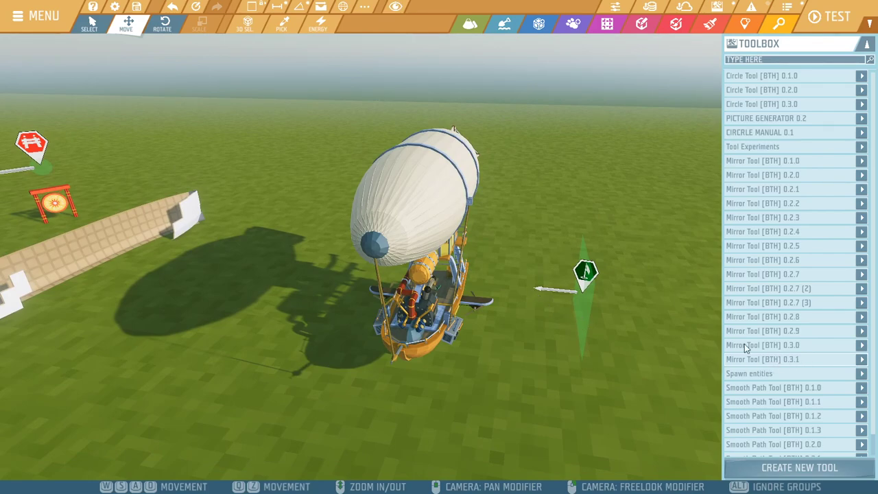
- Open the description and custom parameters of Mirror Tool [BTH] 0.3.1
{"action": "key", "text": "w"}
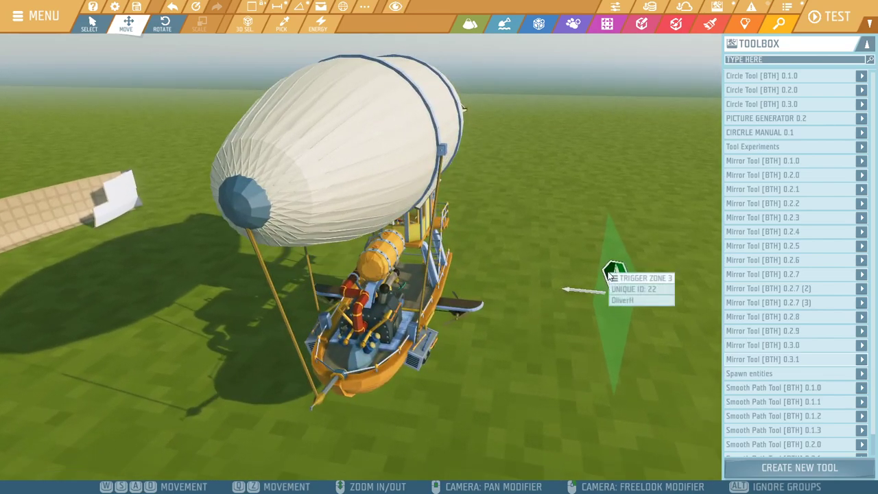
{"action": "left_click", "coordinate": [822, 359]}
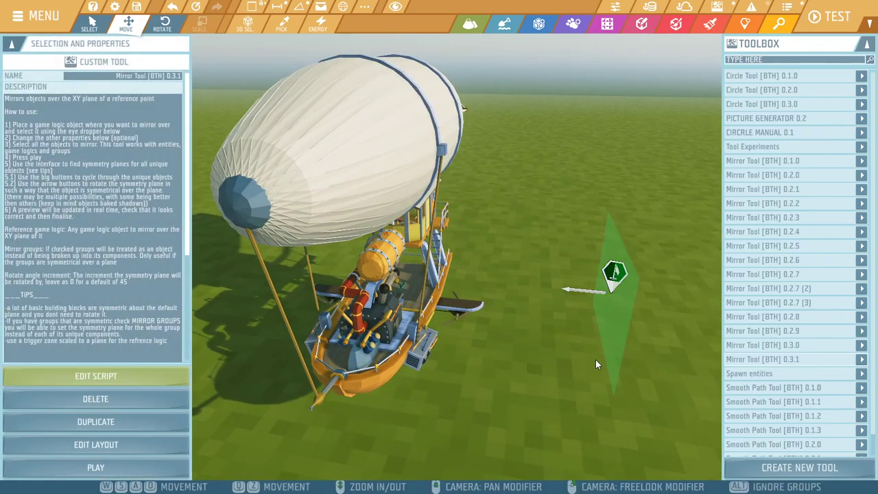
{"action": "scroll", "coordinate": [177, 228], "scroll_direction": "down", "scroll_amount": 5}
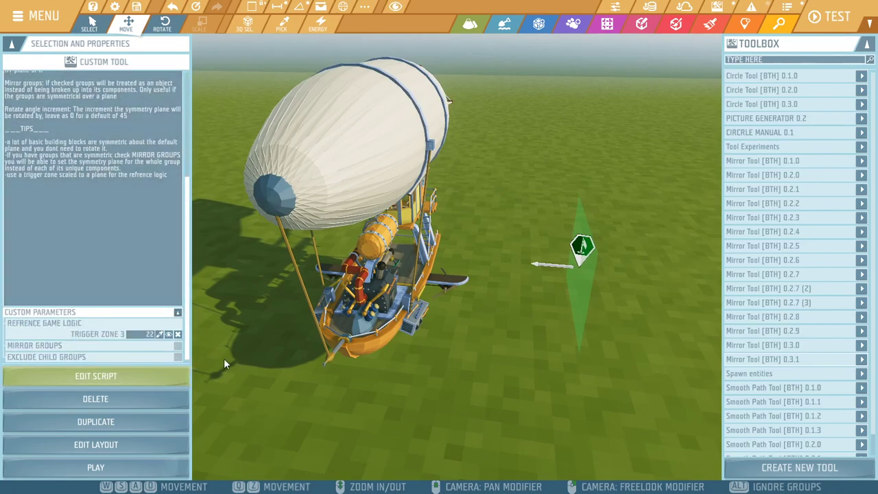
- Select the whole airship and run Mirror Tool [BTH] 0.3.1 on it
{"action": "right_click_drag", "start_coordinate": [310, 346], "coordinate": [331, 333]}
{"action": "key", "text": "s"}
{"action": "key", "text": "a"}
{"action": "left_click_drag", "start_coordinate": [328, 99], "coordinate": [499, 402]}
{"action": "key", "text": "w"}
{"action": "key", "text": "d"}
{"action": "right_click_drag", "start_coordinate": [264, 335], "coordinate": [876, 360]}
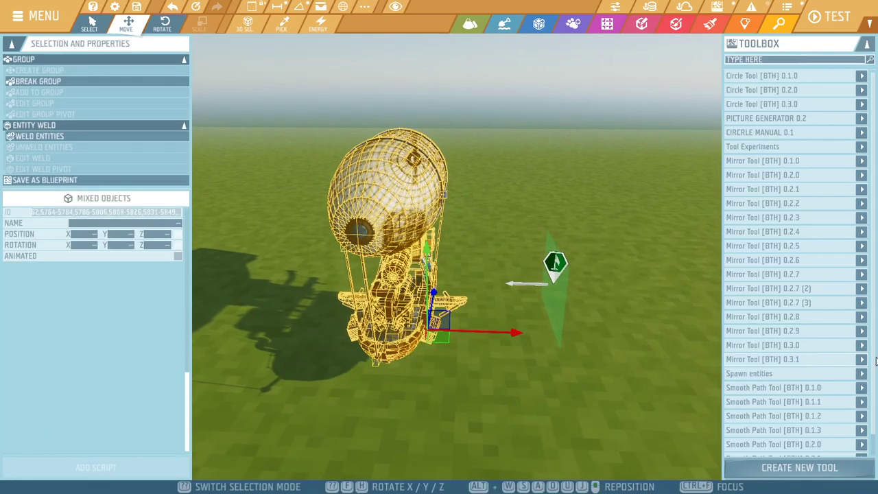
{"action": "left_click", "coordinate": [864, 360]}
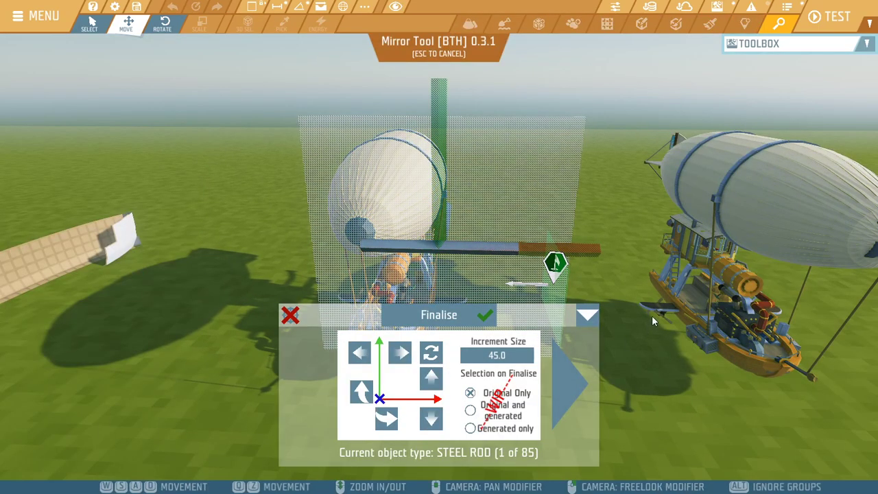
- Examine the mirrored airship preview and the symmetry plane of the steel rod
{"action": "key", "text": "z"}
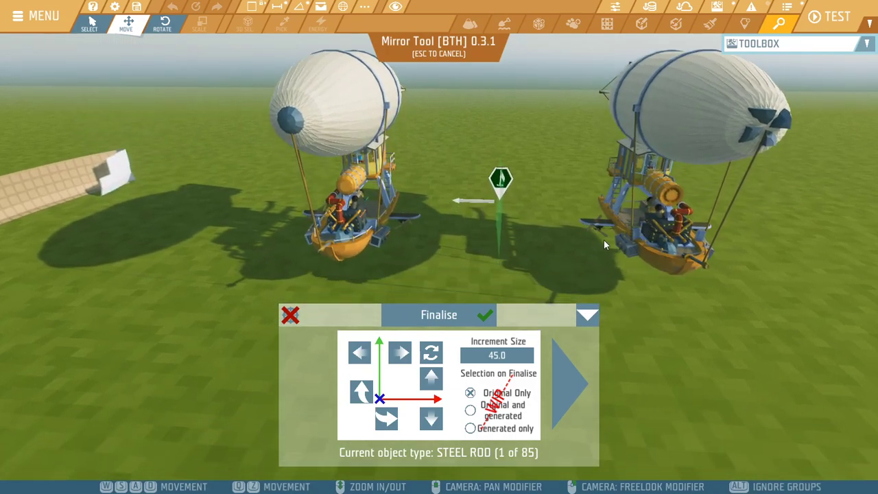
{"action": "right_click_drag", "start_coordinate": [610, 243], "coordinate": [651, 213]}
{"action": "key", "text": "q"}
{"action": "right_click_drag", "start_coordinate": [582, 206], "coordinate": [566, 236]}
{"action": "key", "text": "a"}
{"action": "key", "text": "q"}
{"action": "key", "text": "w"}
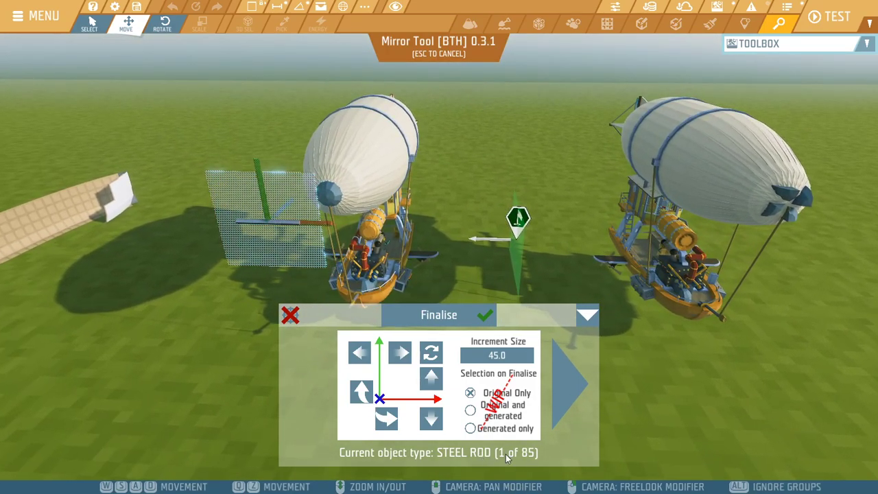
{"action": "key", "text": "a"}
{"action": "right_click_drag", "start_coordinate": [535, 223], "coordinate": [387, 284]}
{"action": "key", "text": "z"}
{"action": "right_click_drag", "start_coordinate": [483, 247], "coordinate": [472, 219]}
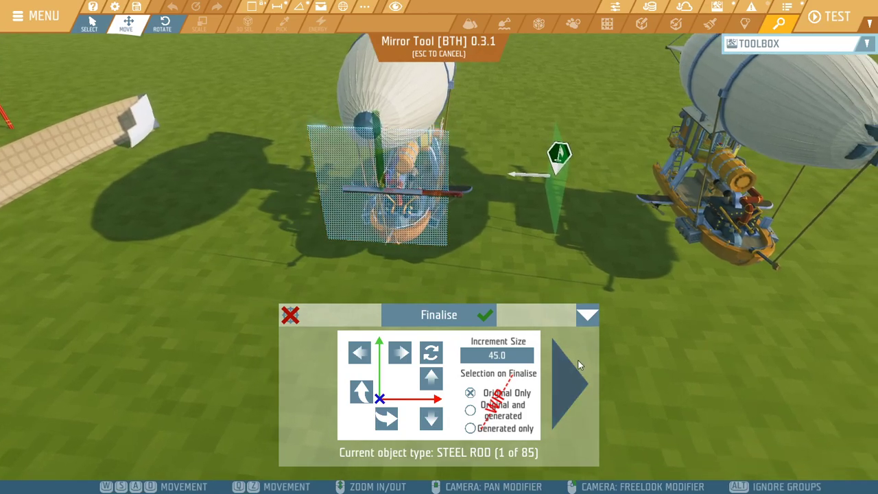
- Step through the post sign, blank wall sign and flat block, checking each object's symmetry plane
{"action": "left_click", "coordinate": [569, 384]}
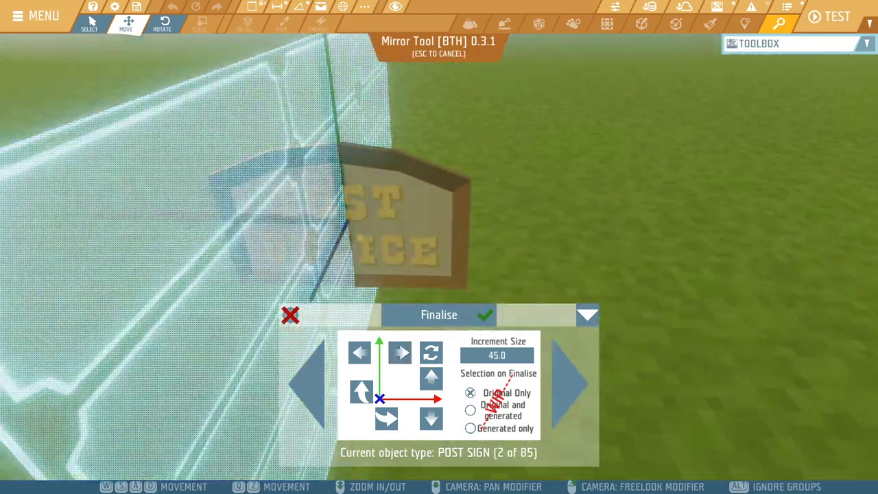
{"action": "right_click_drag", "start_coordinate": [411, 219], "coordinate": [521, 232]}
{"action": "left_click", "coordinate": [576, 375]}
{"action": "right_click_drag", "start_coordinate": [464, 226], "coordinate": [423, 262]}
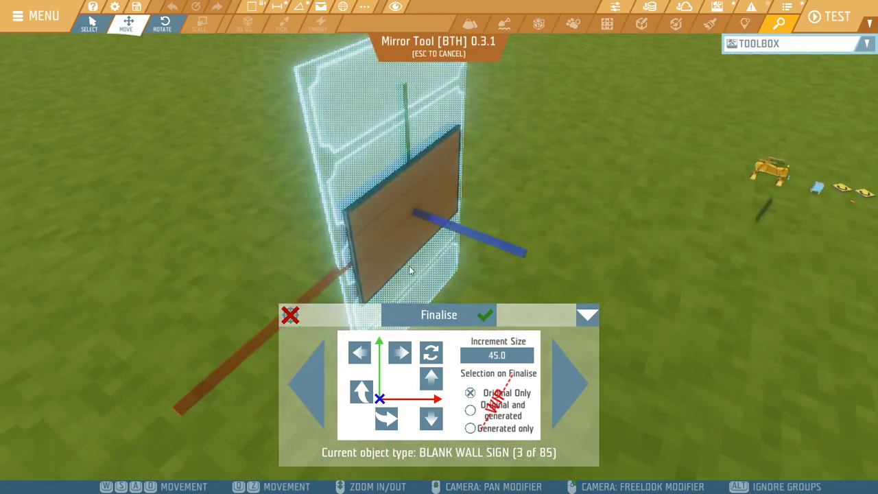
{"action": "right_click_drag", "start_coordinate": [521, 183], "coordinate": [470, 274]}
{"action": "left_click", "coordinate": [576, 377]}
{"action": "right_click_drag", "start_coordinate": [607, 233], "coordinate": [600, 219]}
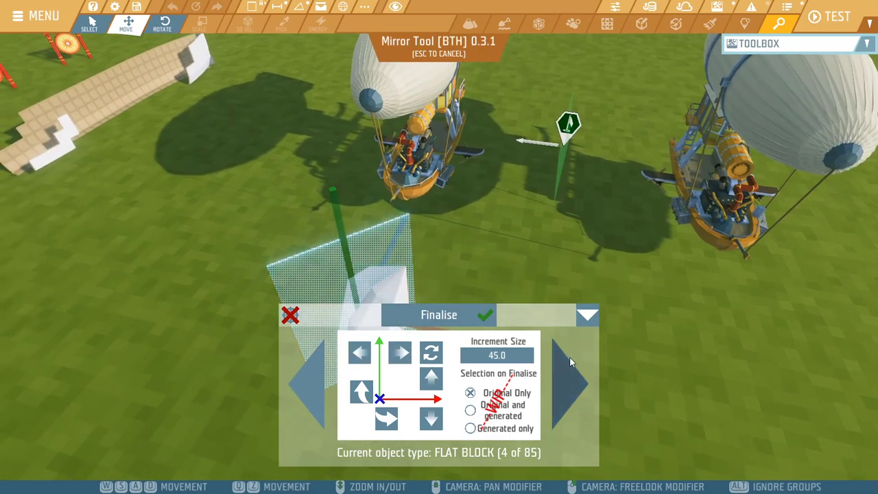
- Go to the wooden pier support and tilt its symmetry plane upward by two 45-degree increments to lie horizontally
{"action": "left_click", "coordinate": [569, 370]}
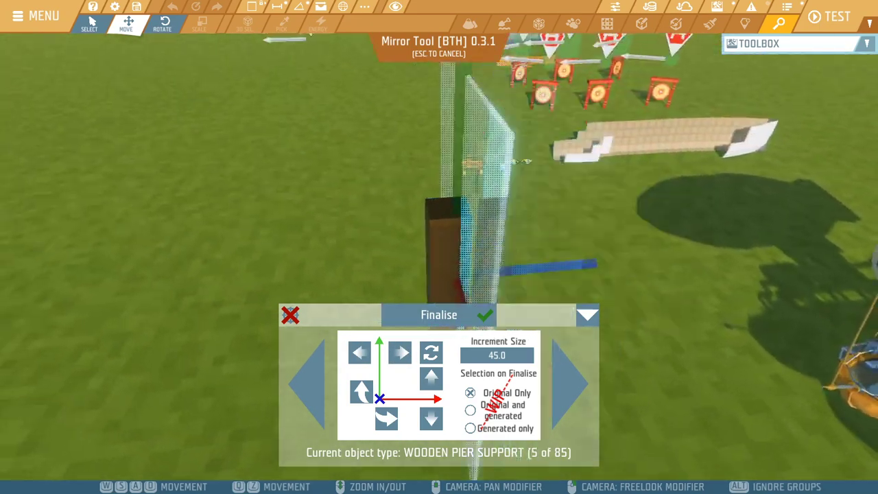
{"action": "right_click_drag", "start_coordinate": [533, 262], "coordinate": [535, 262]}
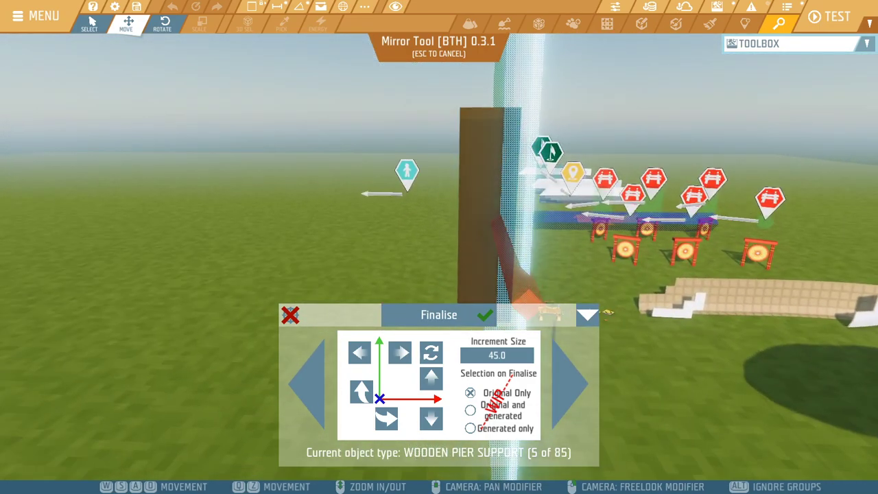
{"action": "right_click_drag", "start_coordinate": [490, 193], "coordinate": [524, 231]}
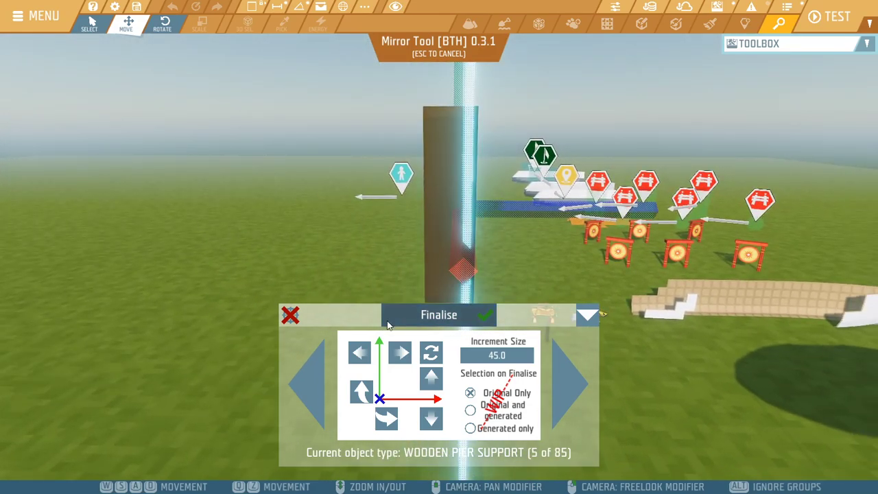
{"action": "left_click", "coordinate": [433, 382]}
{"action": "left_click", "coordinate": [432, 381]}
{"action": "mouse_move", "coordinate": [501, 242]}
{"action": "right_mouse_down"}
{"action": "mouse_move", "coordinate": [532, 254]}
{"action": "mouse_move", "coordinate": [512, 233]}
{"action": "right_mouse_up"}
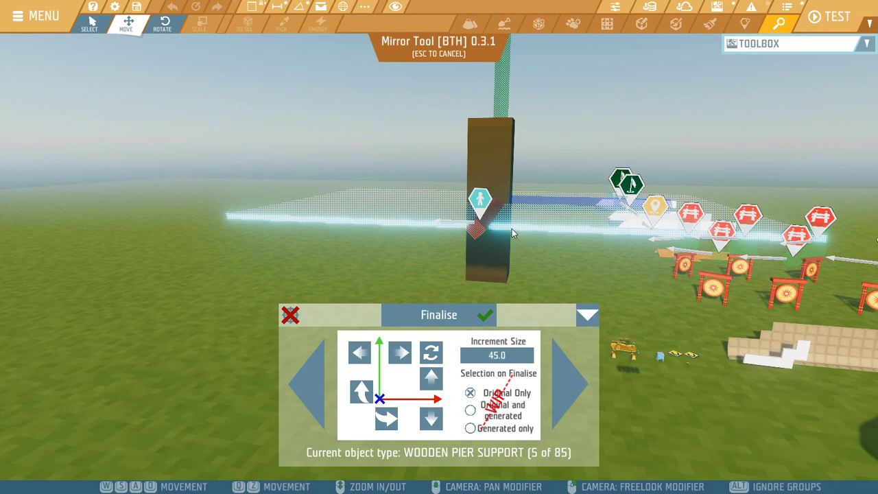
{"action": "right_click_drag", "start_coordinate": [516, 234], "coordinate": [513, 237]}
- Step through the toy cylinder, cogwheel and basic block, checking each object's symmetry plane
{"action": "left_click", "coordinate": [566, 367]}
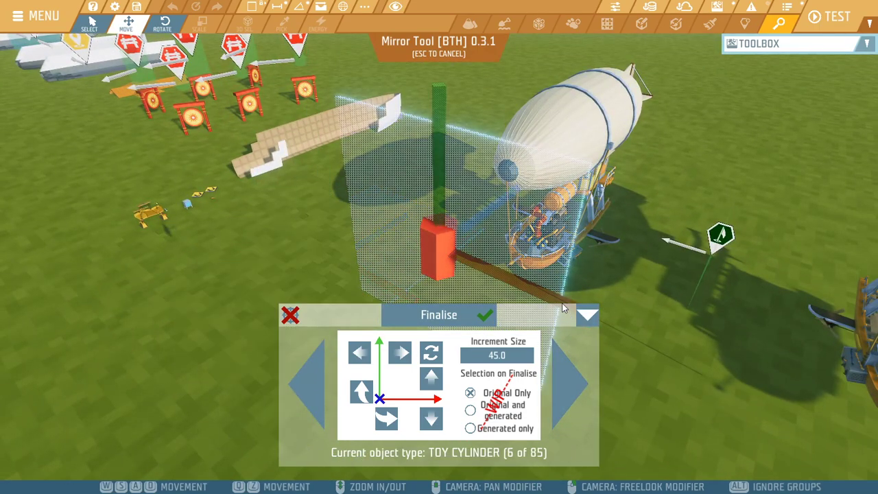
{"action": "left_click", "coordinate": [576, 359]}
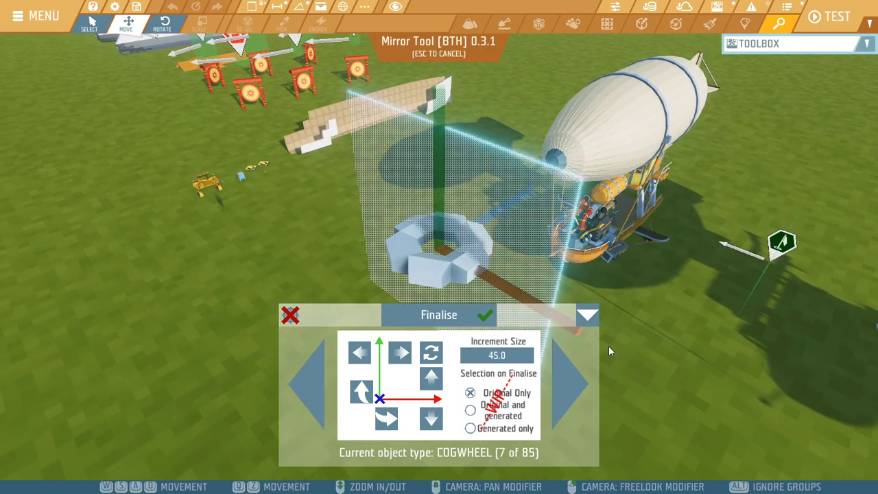
{"action": "left_click", "coordinate": [576, 382]}
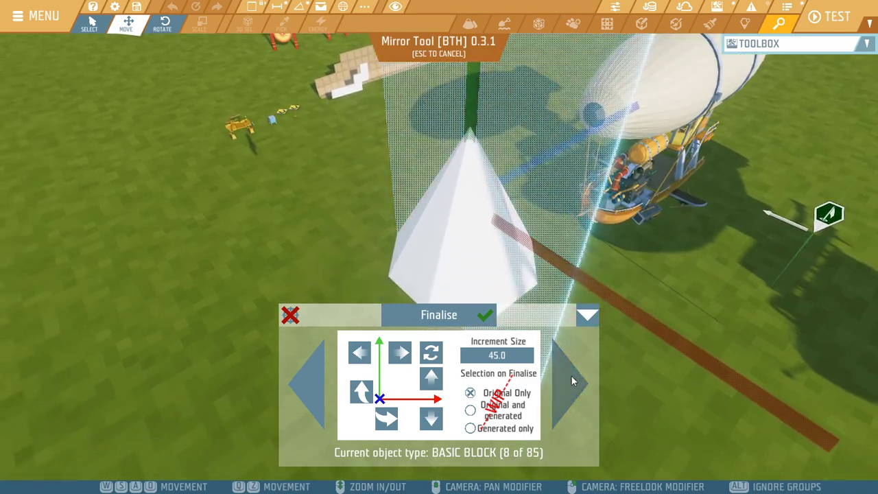
{"action": "left_click", "coordinate": [574, 379]}
- Go to the Rune Isa and turn its symmetry plane sideways and downward in 45-degree increments
{"action": "left_click", "coordinate": [566, 357]}
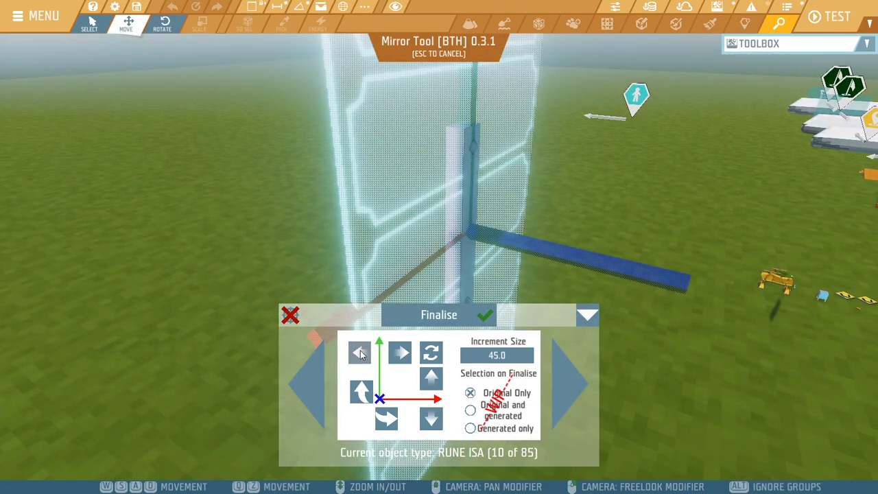
{"action": "left_click", "coordinate": [360, 355]}
{"action": "left_click", "coordinate": [400, 355]}
{"action": "left_click", "coordinate": [400, 355]}
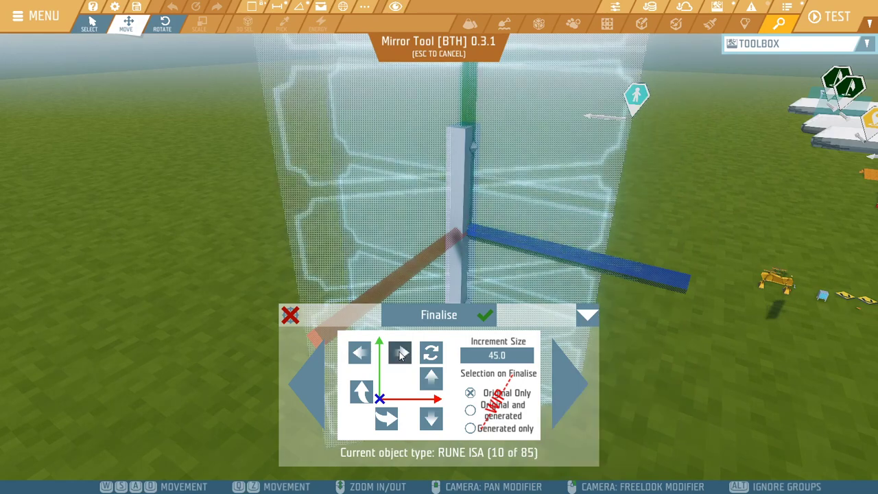
{"action": "left_click", "coordinate": [430, 419]}
{"action": "left_click", "coordinate": [431, 418]}
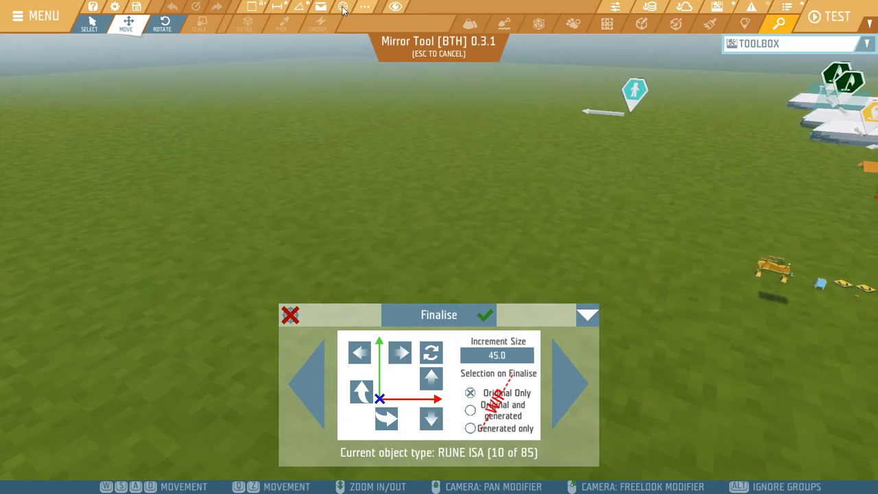
{"action": "right_click_drag", "start_coordinate": [535, 230], "coordinate": [539, 344]}
- Step through the object types from the steel block and compass to the candy cane club, checking their symmetry planes
{"action": "left_click", "coordinate": [566, 376]}
{"action": "right_click_drag", "start_coordinate": [443, 222], "coordinate": [525, 365]}
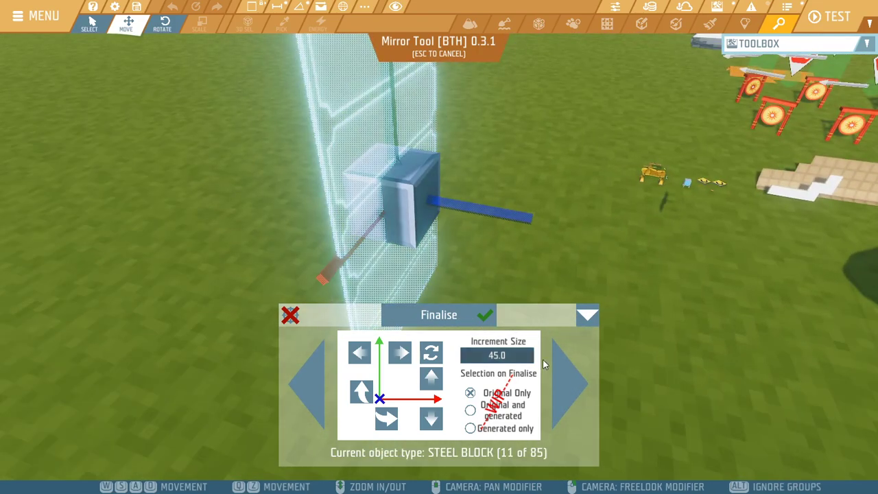
{"action": "left_click", "coordinate": [570, 374]}
{"action": "right_click_drag", "start_coordinate": [517, 226], "coordinate": [517, 271]}
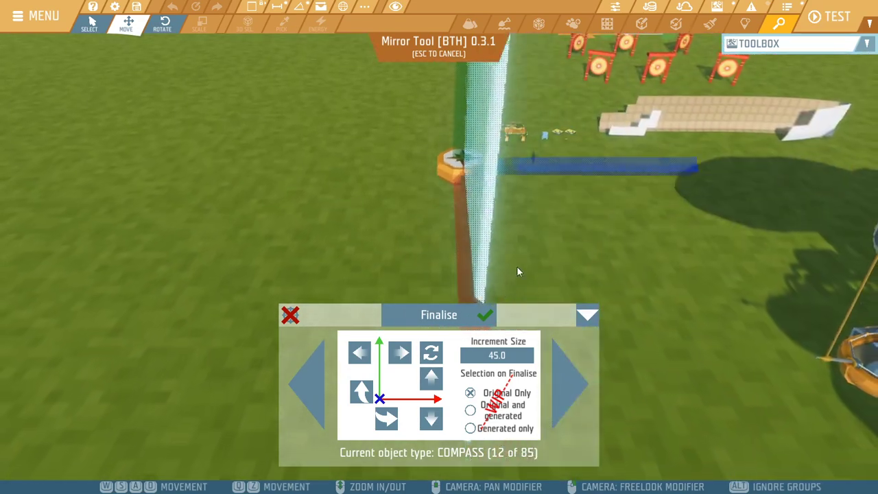
{"action": "left_click", "coordinate": [569, 388]}
{"action": "right_click_drag", "start_coordinate": [499, 187], "coordinate": [617, 178]}
{"action": "left_click", "coordinate": [582, 381]}
{"action": "right_click_drag", "start_coordinate": [605, 266], "coordinate": [385, 371]}
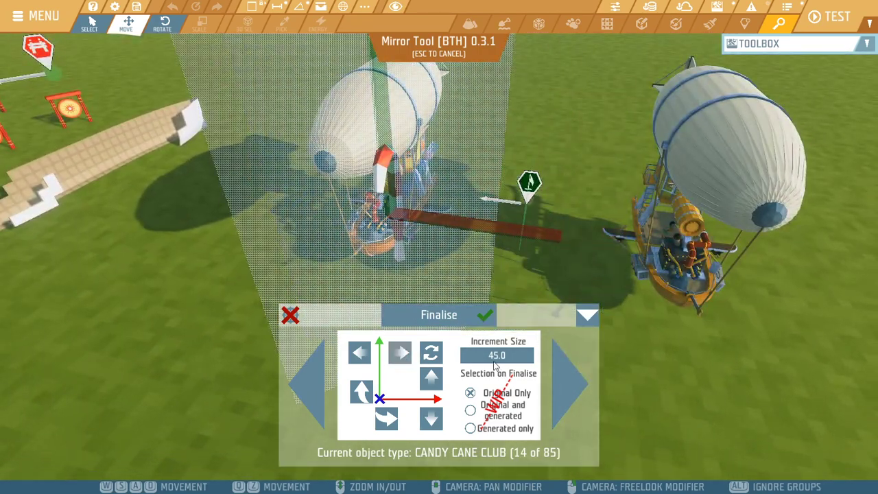
- Go to the piece of chain and tilt its symmetry plane upward by two 45-degree increments to lie horizontally
{"action": "left_click", "coordinate": [563, 374]}
{"action": "right_click_drag", "start_coordinate": [519, 267], "coordinate": [470, 266]}
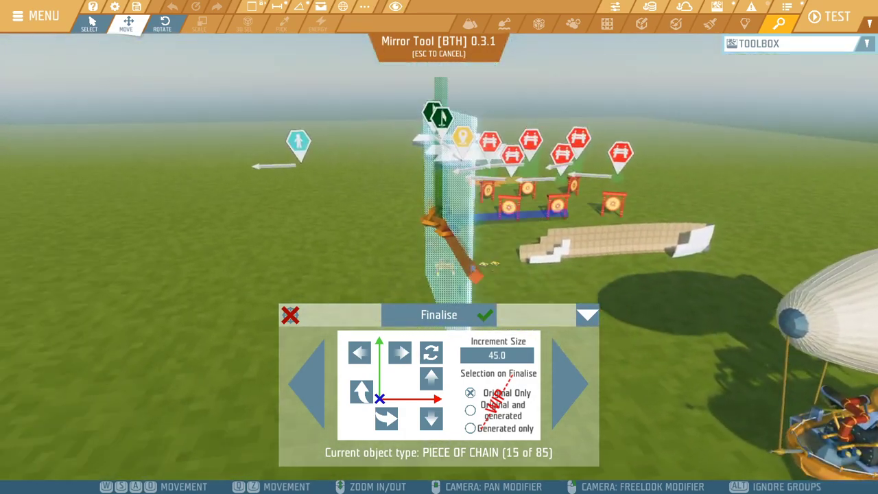
{"action": "left_click_drag", "start_coordinate": [472, 269], "coordinate": [386, 235]}
{"action": "left_click_drag", "start_coordinate": [335, 103], "coordinate": [457, 103]}
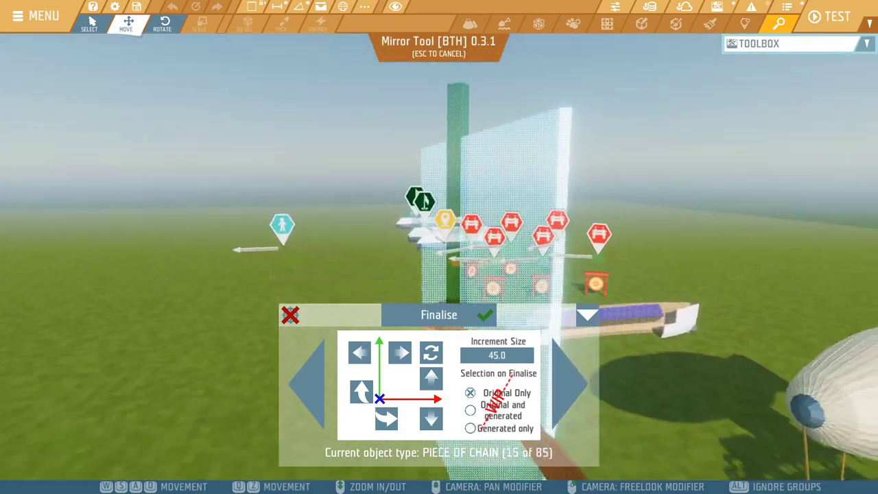
{"action": "right_click_drag", "start_coordinate": [457, 103], "coordinate": [411, 178]}
{"action": "key", "text": "d"}
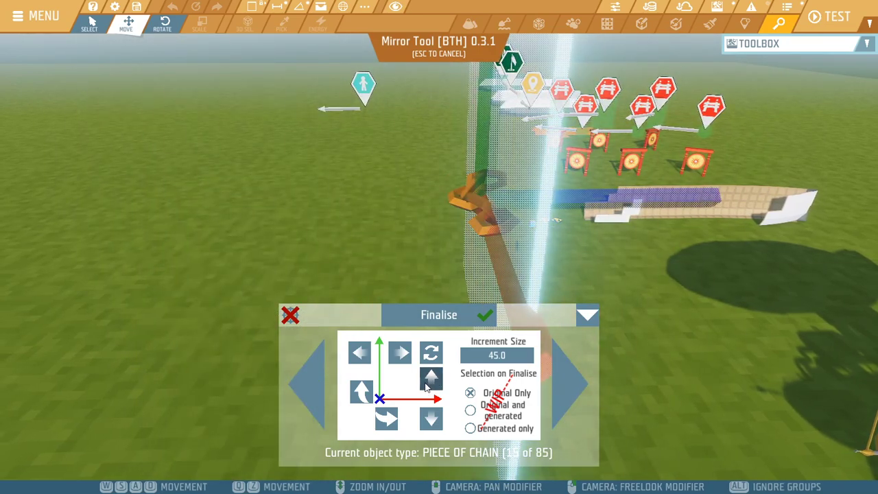
{"action": "left_click", "coordinate": [443, 377]}
{"action": "left_click", "coordinate": [441, 376]}
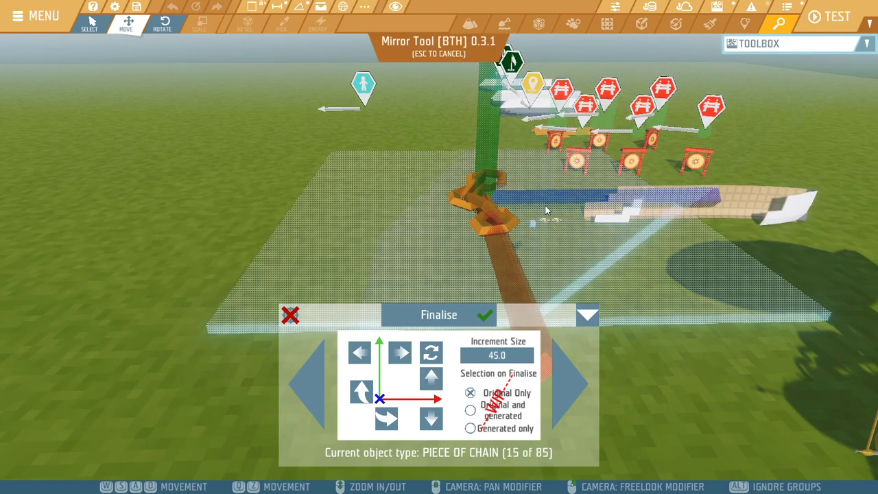
- Examine the scene around the piece of chain and the airship from several viewpoints
{"action": "right_click_drag", "start_coordinate": [546, 210], "coordinate": [816, 216]}
{"action": "key", "text": "w"}
{"action": "key", "text": "w"}
{"action": "key", "text": "a"}
{"action": "key", "text": "a"}
{"action": "key", "text": "z"}
{"action": "right_click_drag", "start_coordinate": [412, 291], "coordinate": [490, 244]}
{"action": "key", "text": "w"}
{"action": "key", "text": "w"}
{"action": "key", "text": "a"}
{"action": "key", "text": "q"}
{"action": "key", "text": "w"}
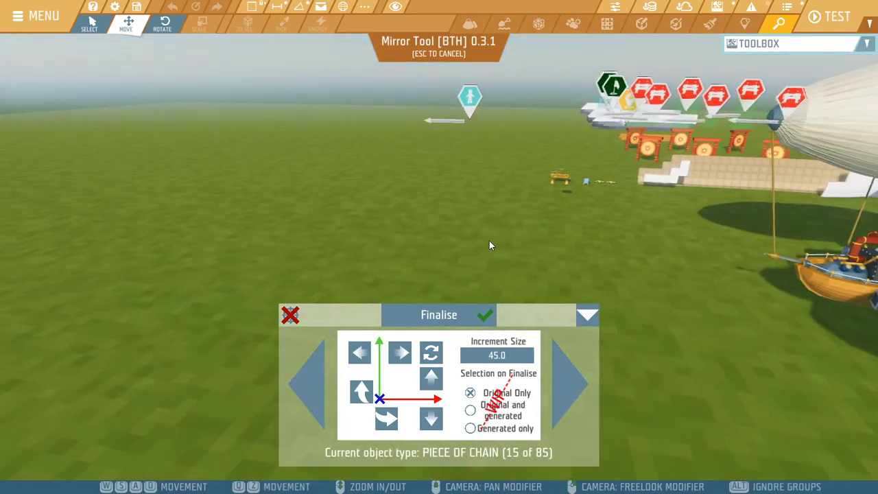
{"action": "right_click_drag", "start_coordinate": [539, 329], "coordinate": [491, 297]}
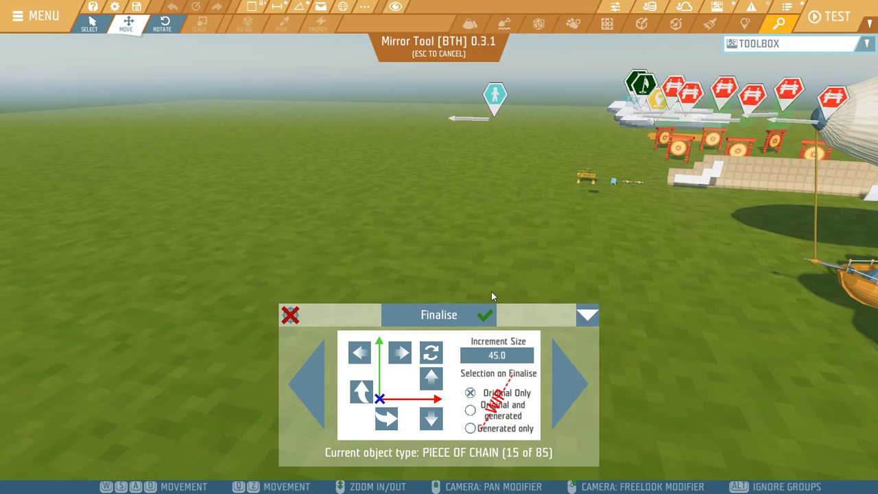
- Step through the object types from the chocolate Easter egg to the ice pop, checking their symmetry planes
{"action": "left_click", "coordinate": [563, 375]}
{"action": "key", "text": "s"}
{"action": "right_click_drag", "start_coordinate": [529, 225], "coordinate": [573, 377]}
{"action": "key", "text": "w"}
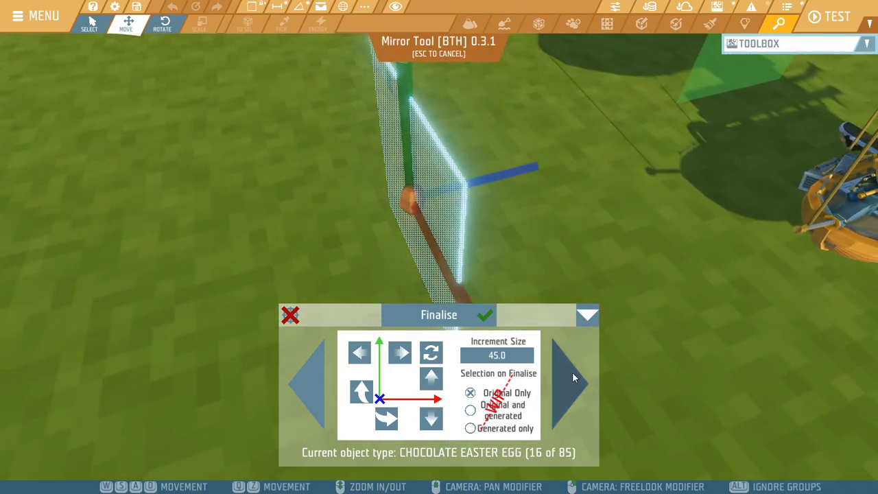
{"action": "left_click", "coordinate": [568, 384]}
{"action": "left_click", "coordinate": [568, 384]}
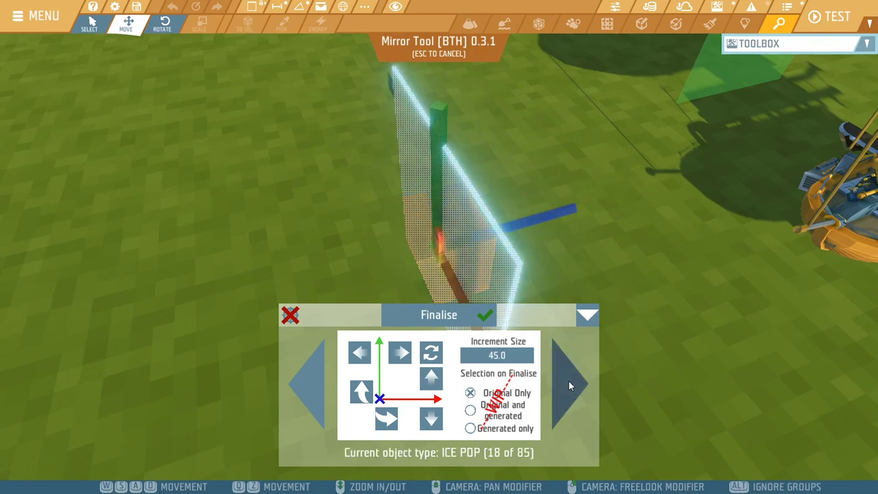
{"action": "right_click_drag", "start_coordinate": [480, 274], "coordinate": [560, 294]}
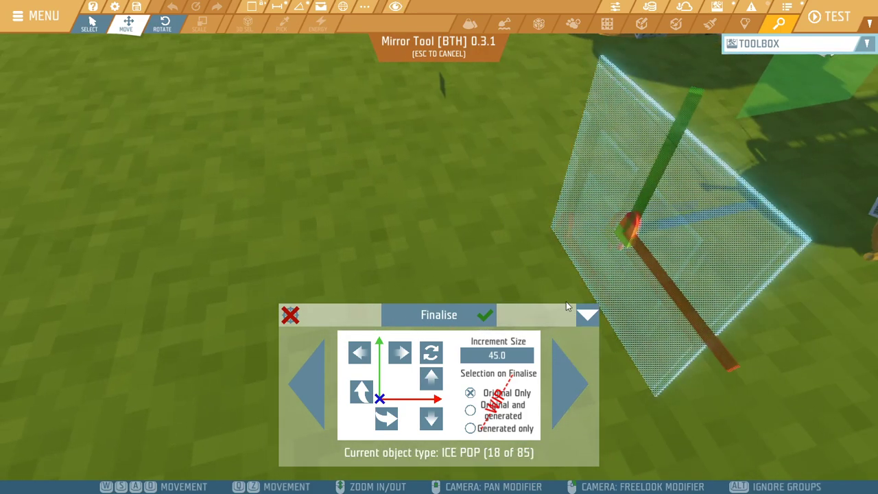
- Step through the iron chisel and round steel rod to the wooden block, checking their symmetry planes
{"action": "left_click", "coordinate": [574, 381]}
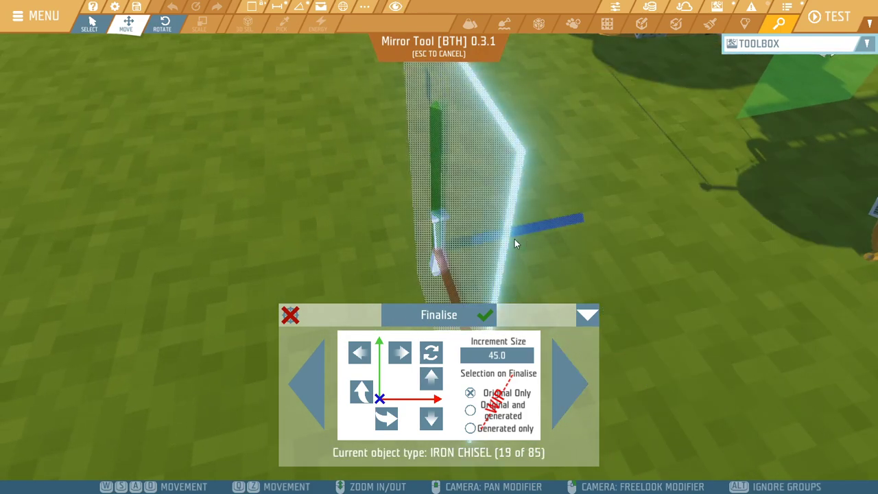
{"action": "right_click_drag", "start_coordinate": [522, 238], "coordinate": [479, 233]}
{"action": "right_click_drag", "start_coordinate": [480, 270], "coordinate": [480, 270]}
{"action": "left_click", "coordinate": [574, 379]}
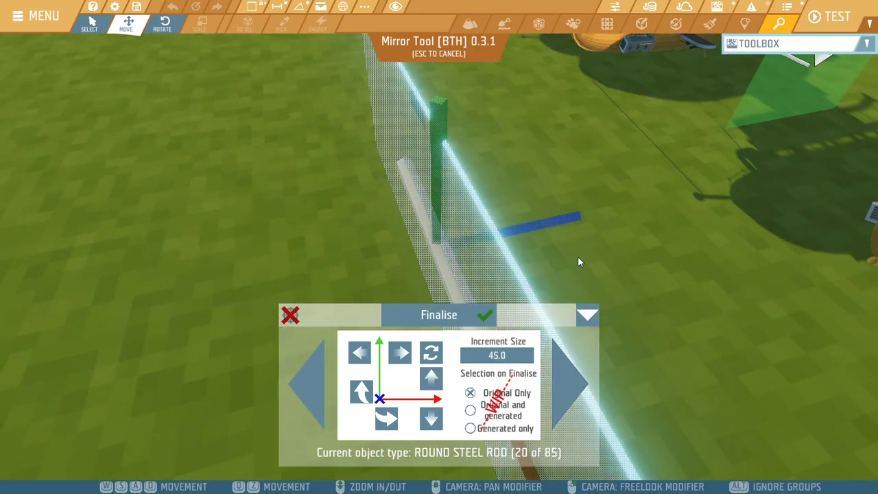
{"action": "right_click_drag", "start_coordinate": [577, 258], "coordinate": [578, 259]}
{"action": "left_click", "coordinate": [561, 398]}
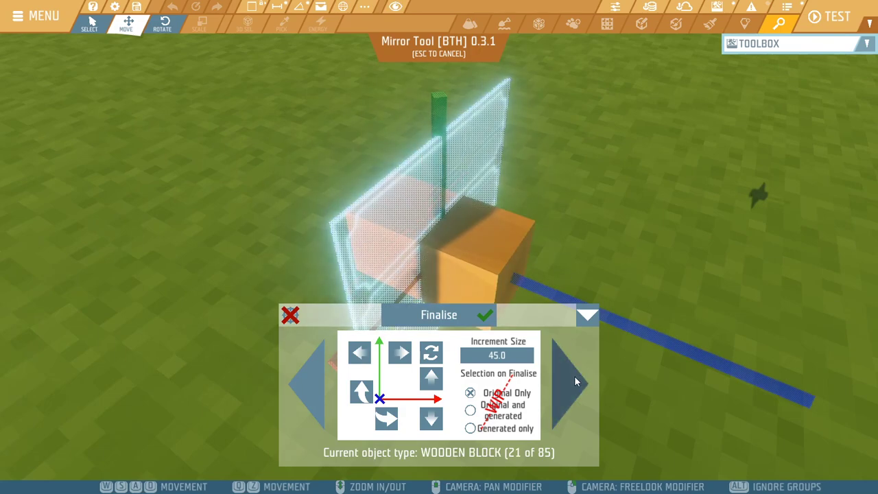
- Step past the gelatin dessert to the sea urchin trophy and inspect its symmetry plane from several angles
{"action": "left_click", "coordinate": [574, 379]}
{"action": "left_click", "coordinate": [571, 382]}
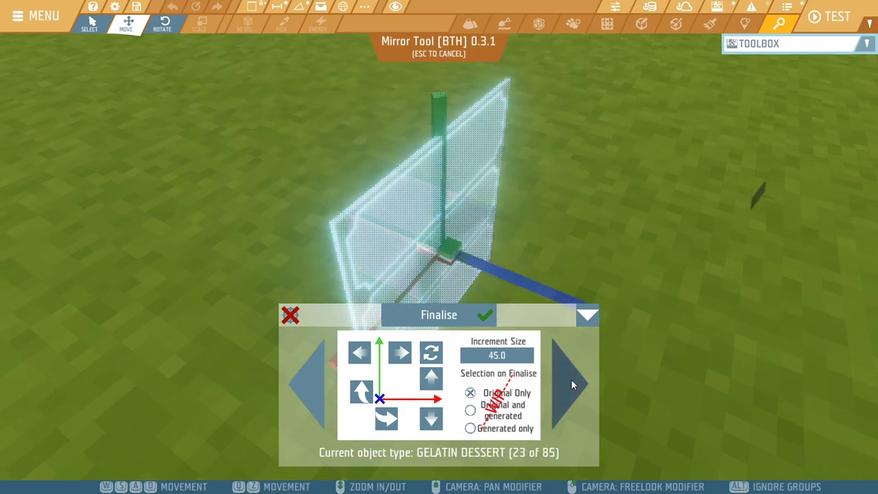
{"action": "left_click", "coordinate": [571, 380]}
{"action": "left_click", "coordinate": [571, 380]}
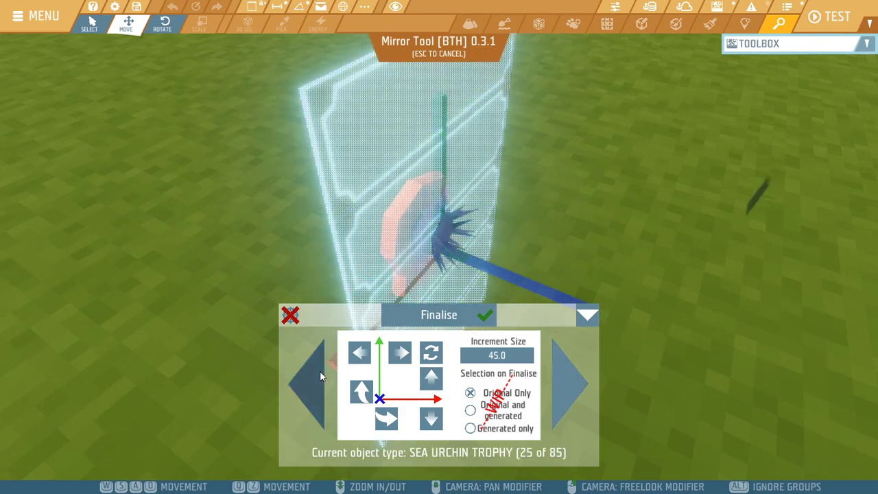
{"action": "mouse_move", "coordinate": [431, 254]}
{"action": "right_mouse_down"}
{"action": "mouse_move", "coordinate": [295, 240]}
{"action": "mouse_move", "coordinate": [579, 277]}
{"action": "right_mouse_up"}
{"action": "left_click", "coordinate": [563, 372]}
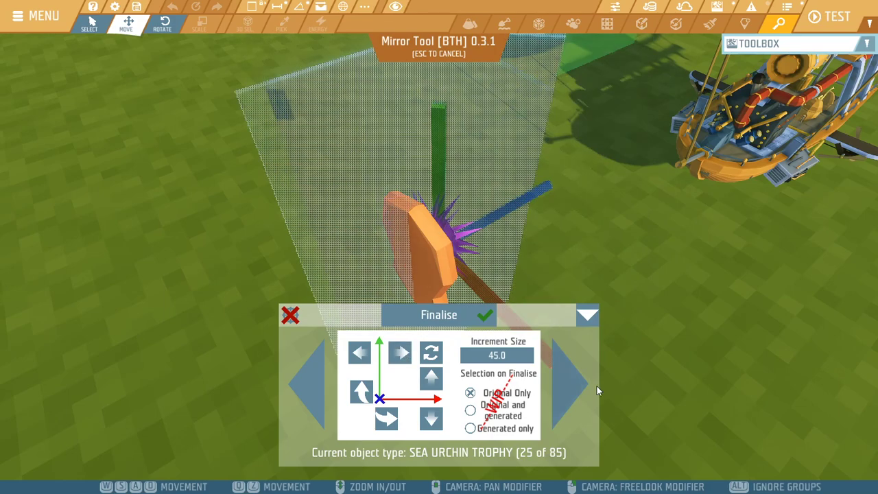
{"action": "right_click_drag", "start_coordinate": [566, 221], "coordinate": [553, 321]}
{"action": "right_click_drag", "start_coordinate": [564, 372], "coordinate": [722, 358]}
- Go to the wooden door and examine how its symmetry plane lies from the front and edge-on
{"action": "left_click", "coordinate": [560, 375]}
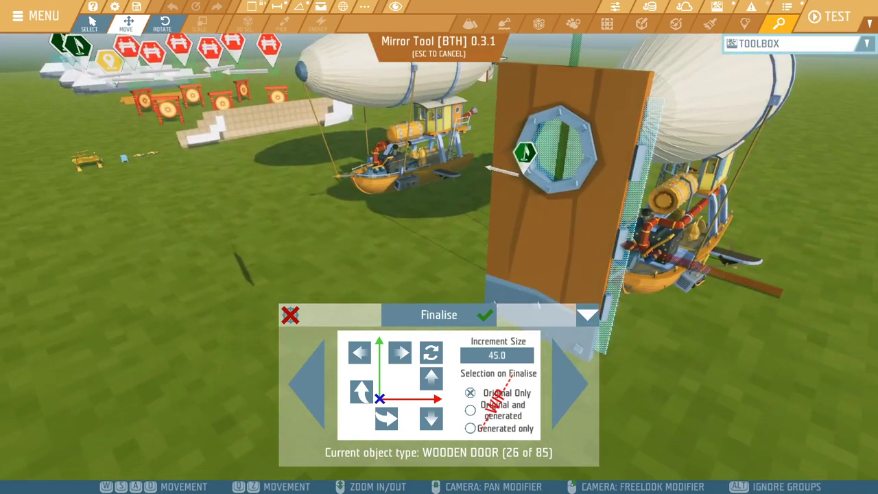
{"action": "key", "text": "d"}
{"action": "mouse_move", "coordinate": [522, 226]}
{"action": "right_mouse_down"}
{"action": "mouse_move", "coordinate": [377, 240]}
{"action": "mouse_move", "coordinate": [473, 260]}
{"action": "mouse_move", "coordinate": [268, 251]}
{"action": "mouse_move", "coordinate": [264, 236]}
{"action": "mouse_move", "coordinate": [535, 274]}
{"action": "right_mouse_up"}
{"action": "key", "text": "d"}
{"action": "key", "text": "a"}
{"action": "key", "text": "a"}
{"action": "right_click_drag", "start_coordinate": [439, 247], "coordinate": [617, 274]}
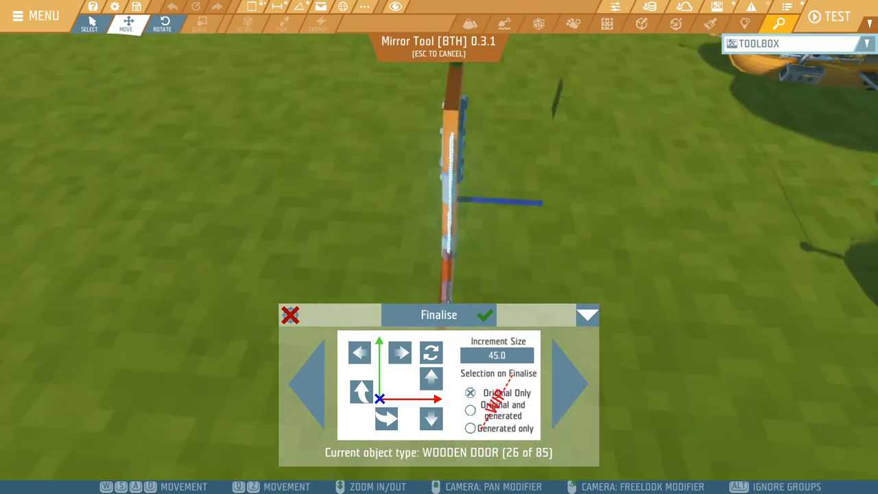
- Examine the wooden door fitted in the airship's cabin up close
{"action": "key", "text": "a"}
{"action": "right_click_drag", "start_coordinate": [439, 247], "coordinate": [549, 247]}
{"action": "key", "text": "w"}
{"action": "right_click_drag", "start_coordinate": [439, 247], "coordinate": [542, 182]}
{"action": "key", "text": "w"}
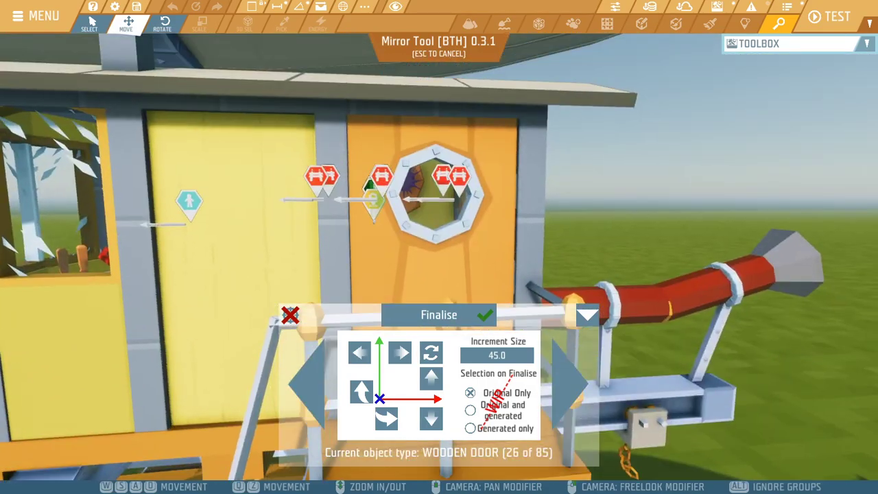
{"action": "key", "text": "w"}
{"action": "right_click_drag", "start_coordinate": [439, 247], "coordinate": [596, 247]}
{"action": "mouse_move", "coordinate": [396, 248]}
{"action": "right_mouse_down"}
{"action": "mouse_move", "coordinate": [412, 267]}
{"action": "mouse_move", "coordinate": [418, 185]}
{"action": "mouse_move", "coordinate": [384, 227]}
{"action": "mouse_move", "coordinate": [396, 249]}
{"action": "right_mouse_up"}
{"action": "key", "text": "s"}
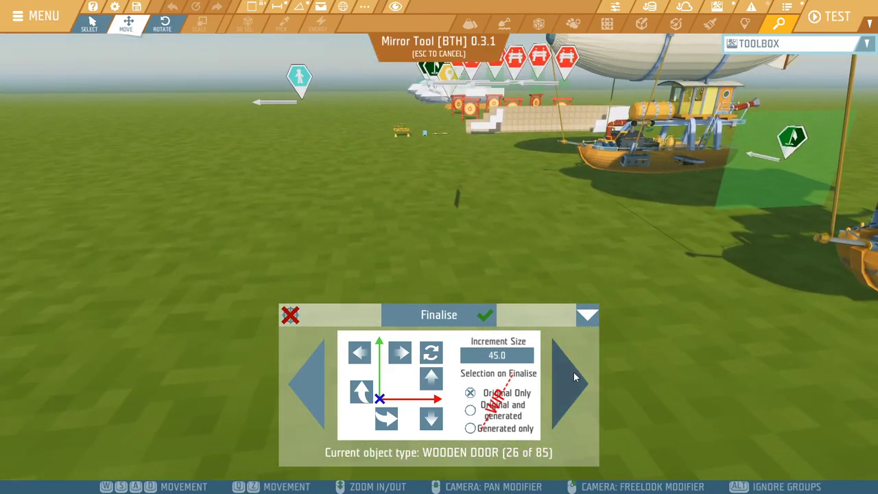
- Step through the next wooden block and the pipe block, checking their symmetry planes
{"action": "left_click", "coordinate": [574, 371]}
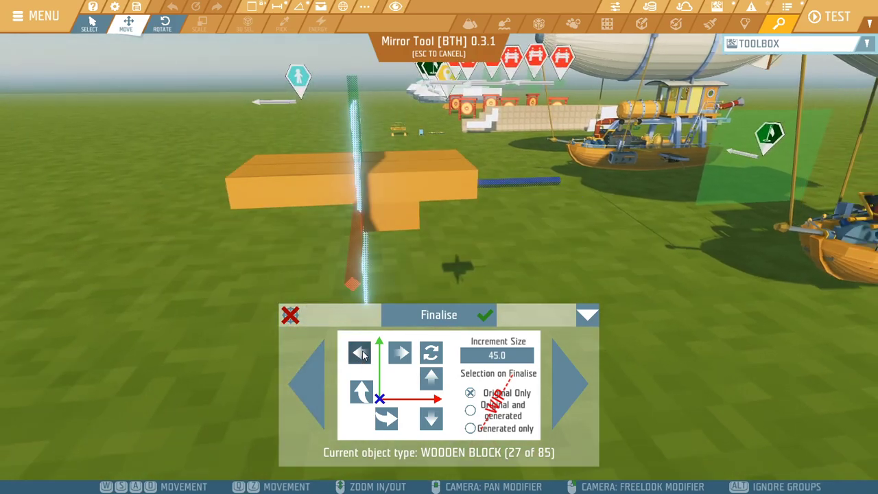
{"action": "key", "text": "a"}
{"action": "right_click_drag", "start_coordinate": [481, 144], "coordinate": [669, 137]}
{"action": "left_click", "coordinate": [572, 383]}
{"action": "key", "text": "q"}
{"action": "right_click_drag", "start_coordinate": [573, 246], "coordinate": [633, 277]}
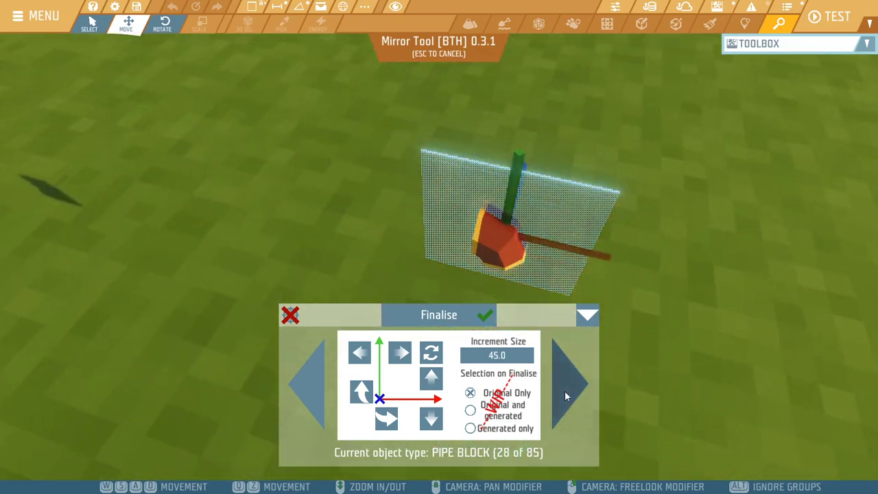
- Go to the captain hat and turn its symmetry plane sideways in 45-degree increments
{"action": "left_click", "coordinate": [565, 395]}
{"action": "key", "text": "d"}
{"action": "right_click_drag", "start_coordinate": [548, 281], "coordinate": [407, 341]}
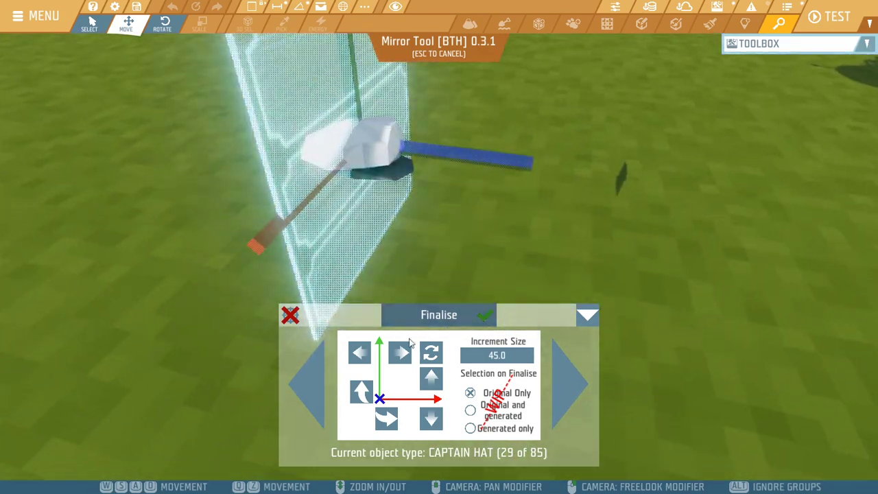
{"action": "left_click", "coordinate": [403, 357]}
{"action": "key", "text": "d"}
{"action": "right_click_drag", "start_coordinate": [522, 210], "coordinate": [268, 315]}
{"action": "key", "text": "a"}
- Go to the iron ladder and turn its symmetry plane sideways in 45-degree increments
{"action": "left_click", "coordinate": [568, 376]}
{"action": "key", "text": "a"}
{"action": "key", "text": "d"}
{"action": "left_click", "coordinate": [400, 352]}
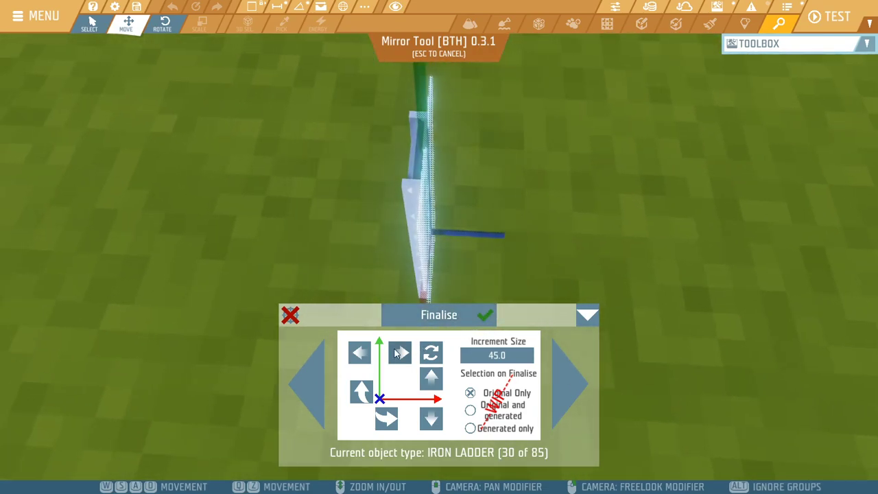
{"action": "key", "text": "d"}
{"action": "right_click_drag", "start_coordinate": [552, 210], "coordinate": [449, 165]}
- Step through the steel block types after the iron ladder, checking their symmetry planes
{"action": "left_click", "coordinate": [565, 370]}
{"action": "left_click", "coordinate": [569, 383]}
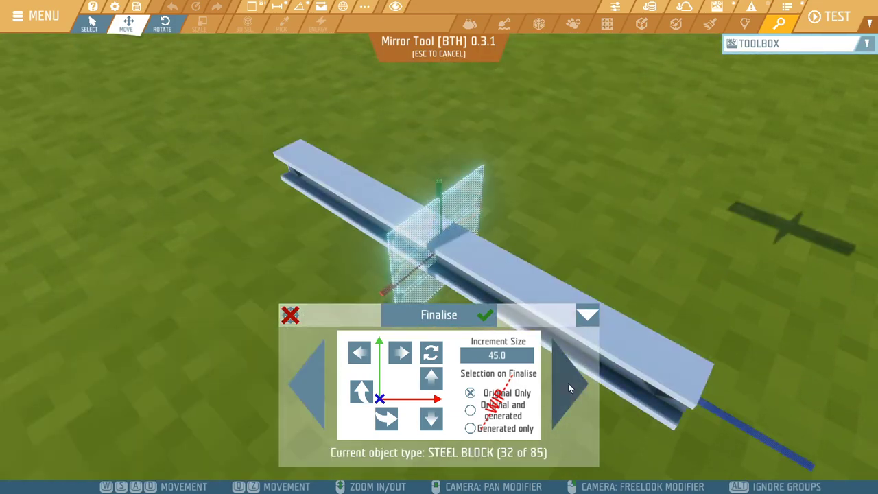
{"action": "left_click", "coordinate": [568, 383]}
{"action": "left_click", "coordinate": [567, 382]}
{"action": "left_click", "coordinate": [567, 382]}
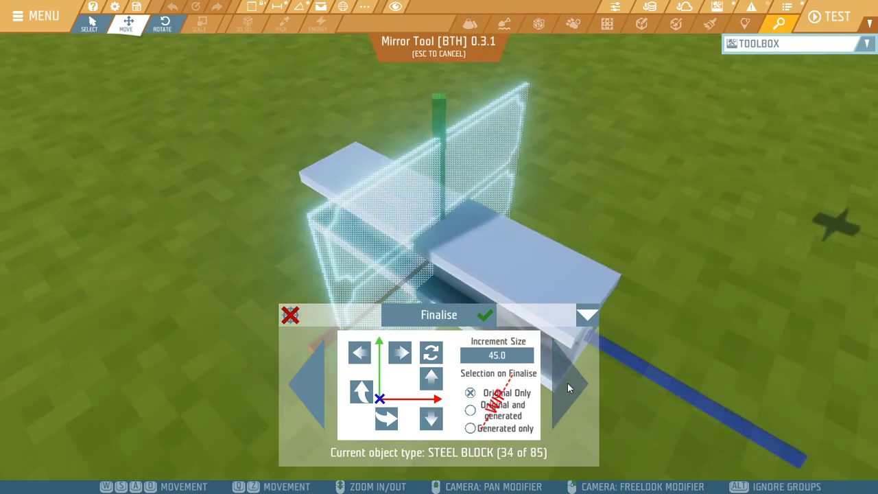
- Go to the glass window and tilt its symmetry plane in 45-degree increments
{"action": "left_click", "coordinate": [567, 382]}
{"action": "right_click_drag", "start_coordinate": [408, 209], "coordinate": [578, 172]}
{"action": "left_click", "coordinate": [388, 418]}
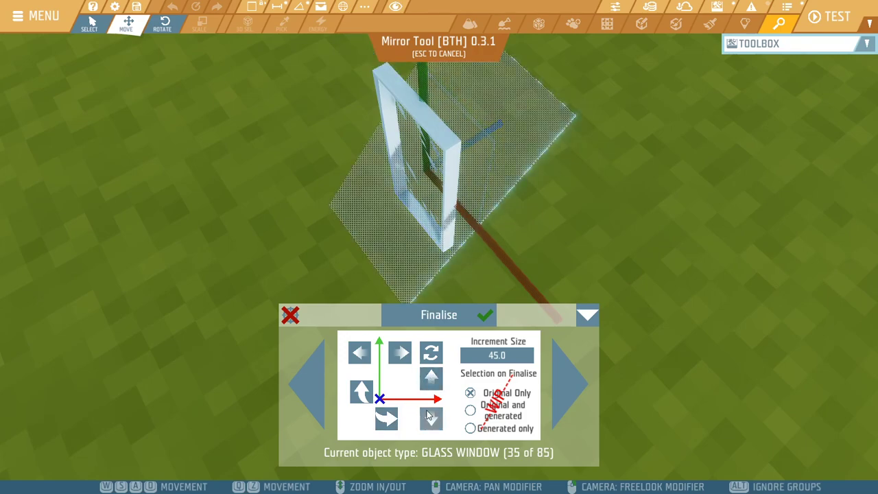
{"action": "right_click_drag", "start_coordinate": [560, 179], "coordinate": [421, 162]}
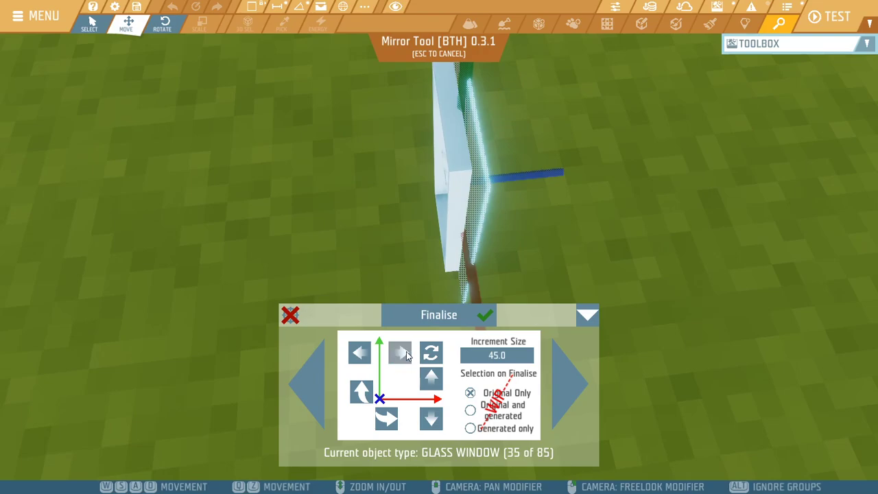
- Examine the cabin windows on the airship and compare the original with its mirrored copy across the trigger zone
{"action": "right_click_drag", "start_coordinate": [557, 188], "coordinate": [631, 89]}
{"action": "key", "text": "w"}
{"action": "key", "text": "w"}
{"action": "right_click_drag", "start_coordinate": [754, 44], "coordinate": [330, 366]}
{"action": "key", "text": "w"}
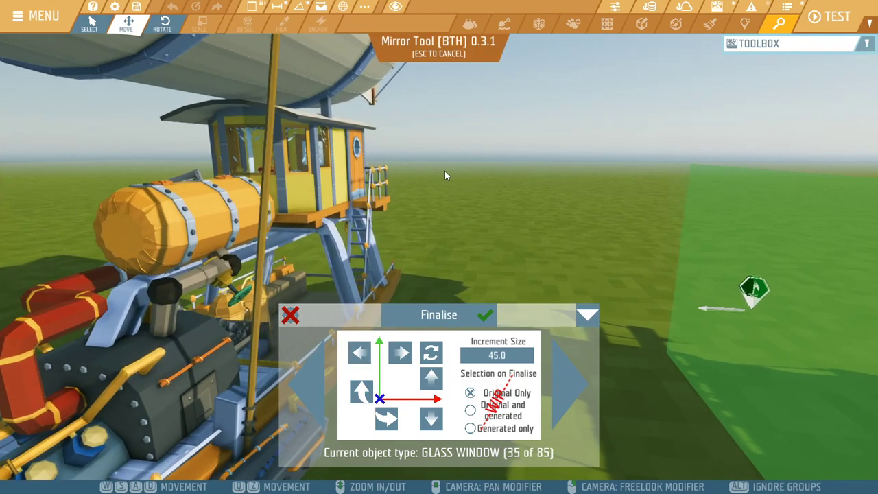
{"action": "key", "text": "a"}
{"action": "right_click_drag", "start_coordinate": [441, 176], "coordinate": [508, 144]}
{"action": "key", "text": "d"}
{"action": "right_click_drag", "start_coordinate": [439, 144], "coordinate": [474, 195]}
{"action": "key", "text": "s"}
{"action": "right_click_drag", "start_coordinate": [740, 195], "coordinate": [591, 306]}
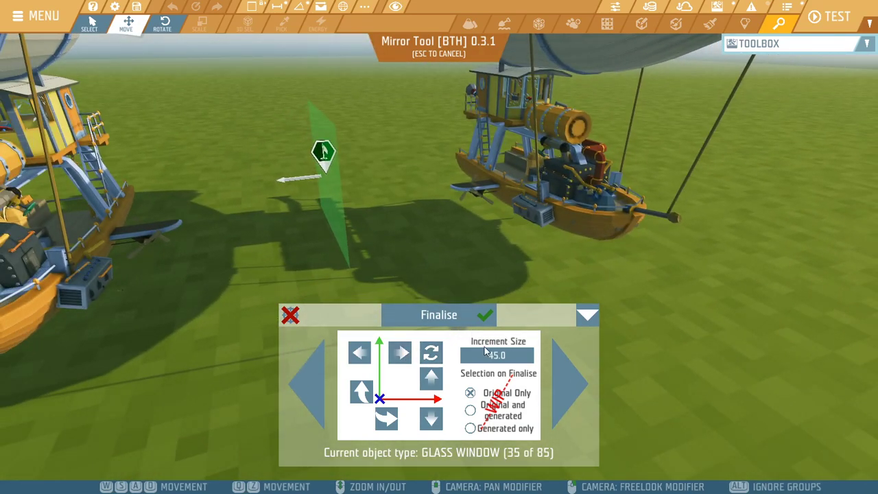
- Turn the glass window's symmetry plane sideways in 45-degree increments and move on to the bread
{"action": "right_click_drag", "start_coordinate": [503, 218], "coordinate": [478, 283]}
{"action": "key", "text": "d"}
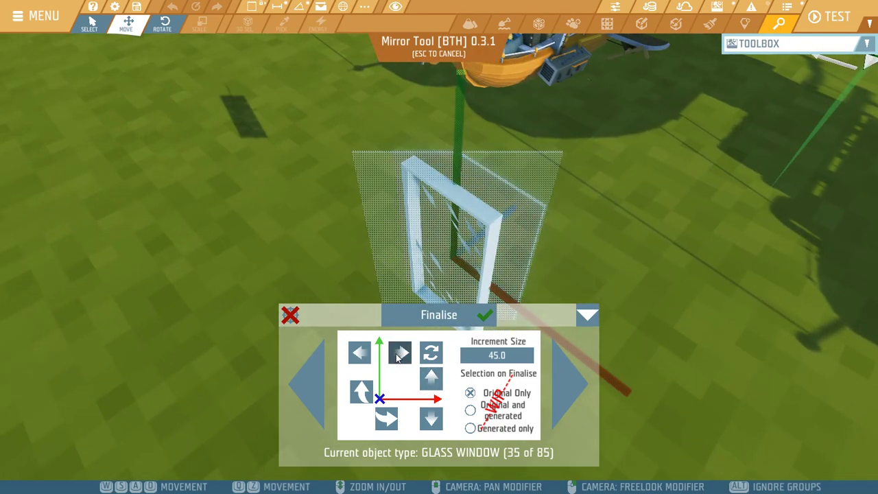
{"action": "left_click", "coordinate": [565, 378]}
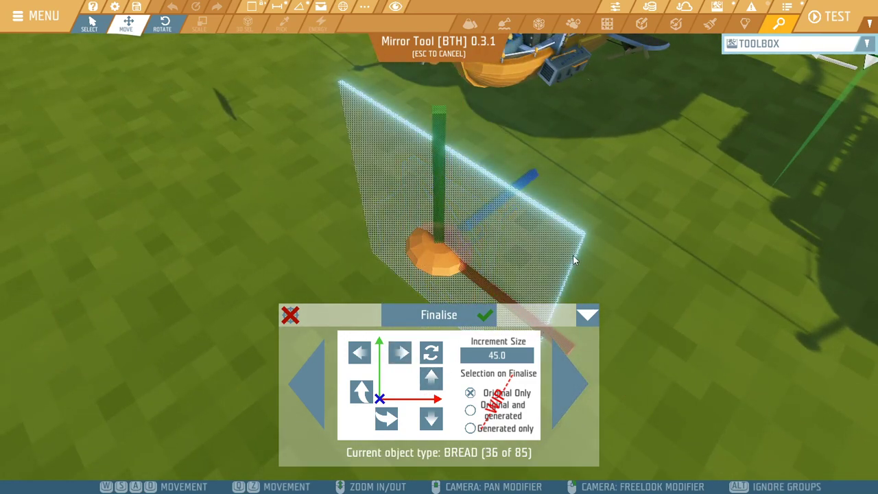
- Step through the object types from the bread past the iron pipe to the iron valve, checking their symmetry planes
{"action": "right_click_drag", "start_coordinate": [572, 255], "coordinate": [559, 264]}
{"action": "key", "text": "d"}
{"action": "left_click", "coordinate": [568, 382]}
{"action": "key", "text": "a"}
{"action": "right_click_drag", "start_coordinate": [488, 270], "coordinate": [504, 301]}
{"action": "left_click", "coordinate": [572, 369]}
{"action": "key", "text": "d"}
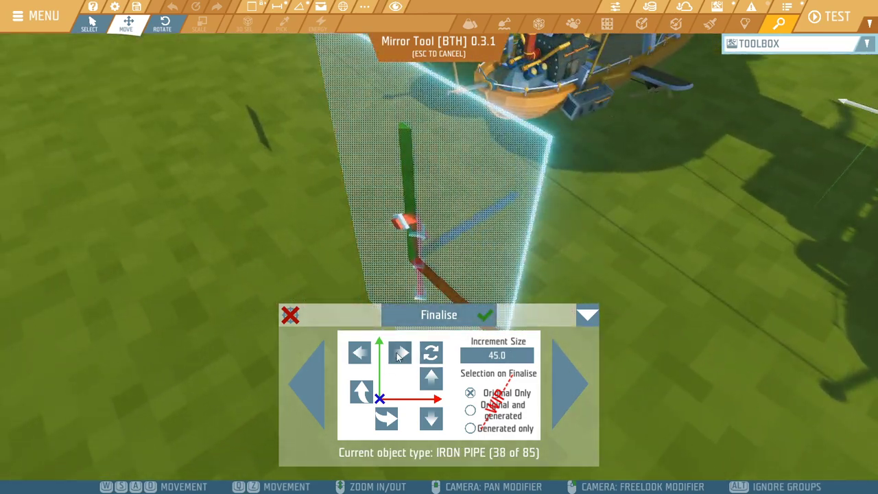
{"action": "left_click", "coordinate": [568, 373]}
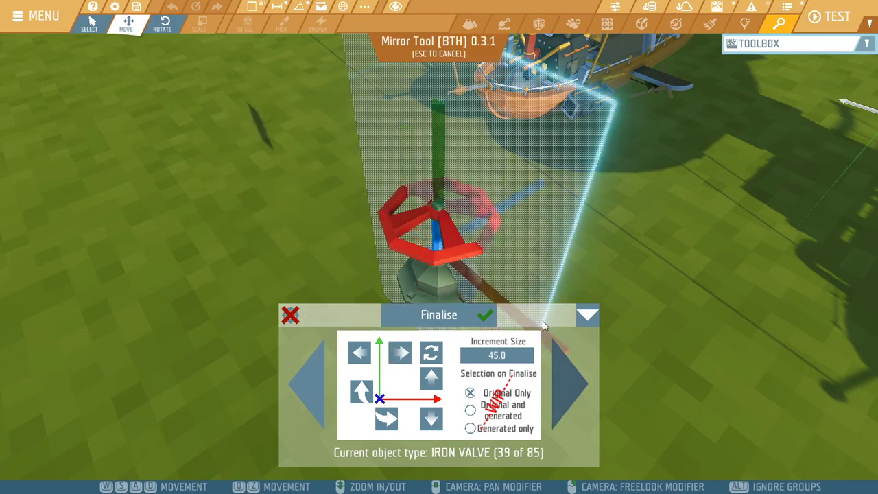
- Go to the iron cabinet and turn its symmetry plane sideways in 45-degree increments
{"action": "left_click", "coordinate": [569, 382]}
{"action": "right_click_drag", "start_coordinate": [568, 382], "coordinate": [504, 401]}
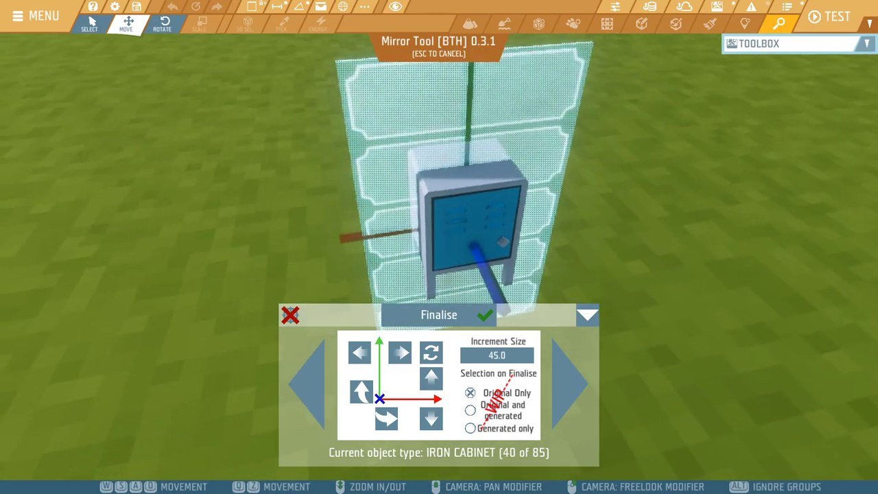
{"action": "left_click", "coordinate": [400, 360]}
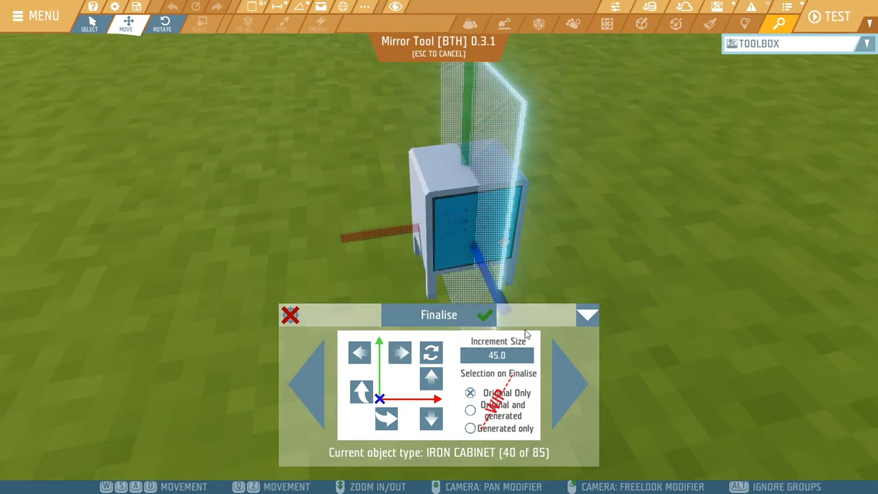
- Step through the stone block and shotgun shell to the flat block, checking their symmetry planes
{"action": "left_click", "coordinate": [563, 389]}
{"action": "right_click_drag", "start_coordinate": [496, 239], "coordinate": [557, 375]}
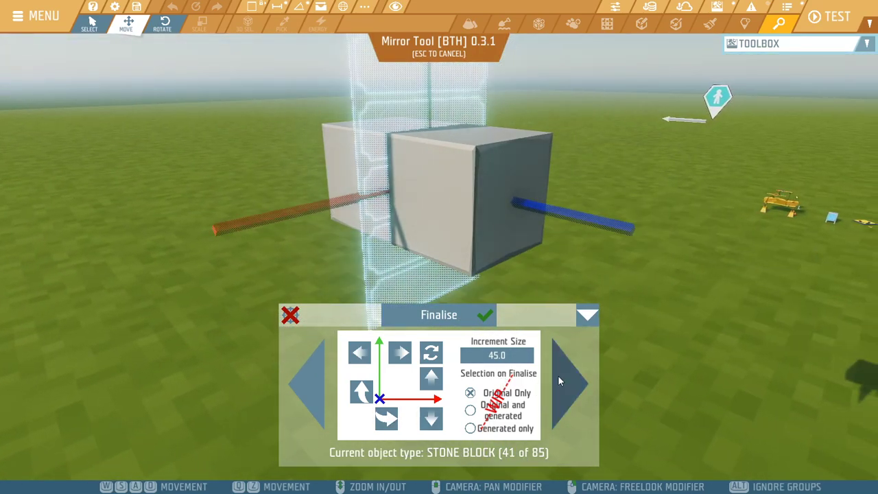
{"action": "left_click", "coordinate": [558, 375]}
{"action": "scroll", "coordinate": [518, 218], "scroll_direction": "up", "scroll_amount": 5}
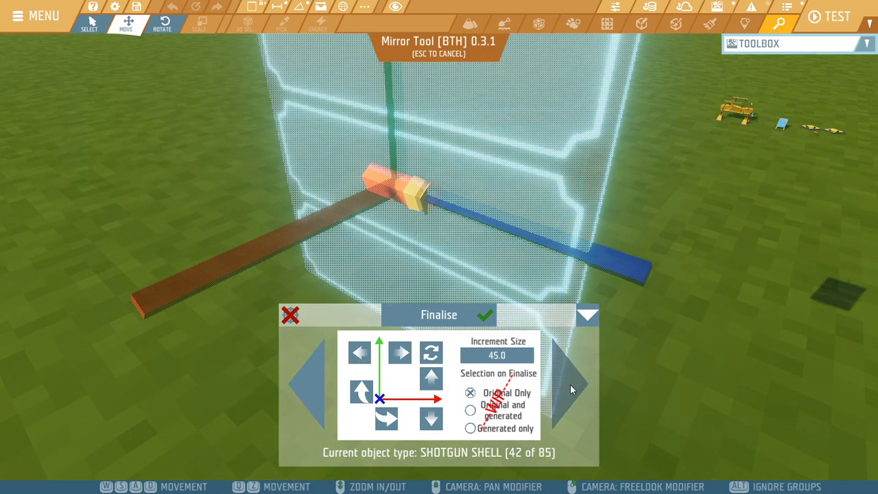
{"action": "left_click", "coordinate": [570, 384]}
{"action": "scroll", "coordinate": [476, 272], "scroll_direction": "down", "scroll_amount": 5}
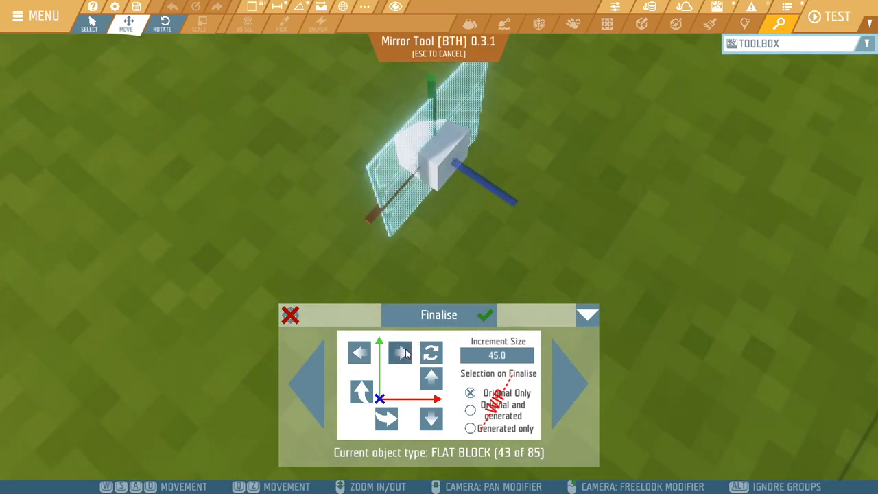
{"action": "right_click_drag", "start_coordinate": [551, 348], "coordinate": [267, 294]}
- Go to the wooden pier support and rotate its symmetry plane in 45-degree increments until it lies horizontal
{"action": "key", "text": "a"}
{"action": "key", "text": "w"}
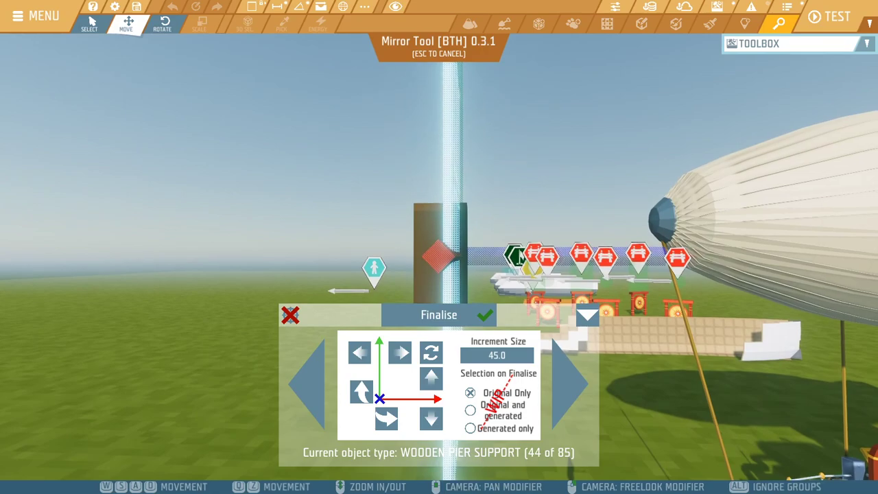
{"action": "right_click_drag", "start_coordinate": [359, 366], "coordinate": [358, 374]}
{"action": "left_click", "coordinate": [358, 352]}
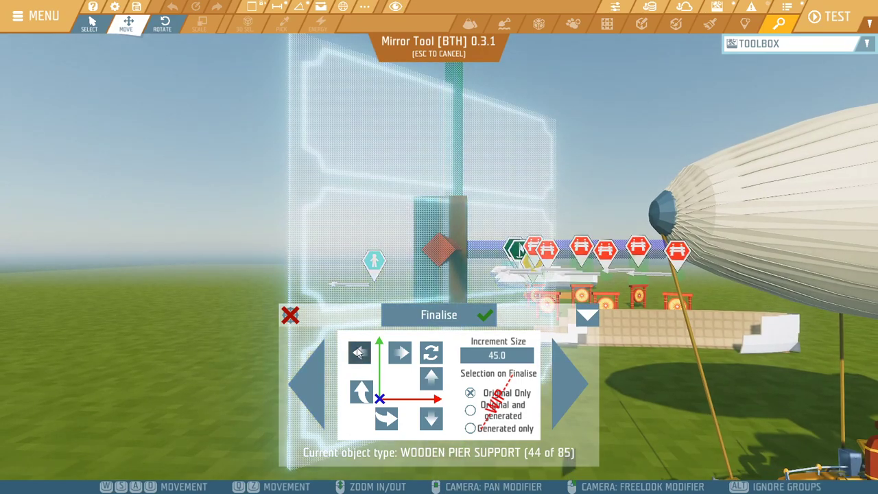
{"action": "left_click", "coordinate": [401, 353]}
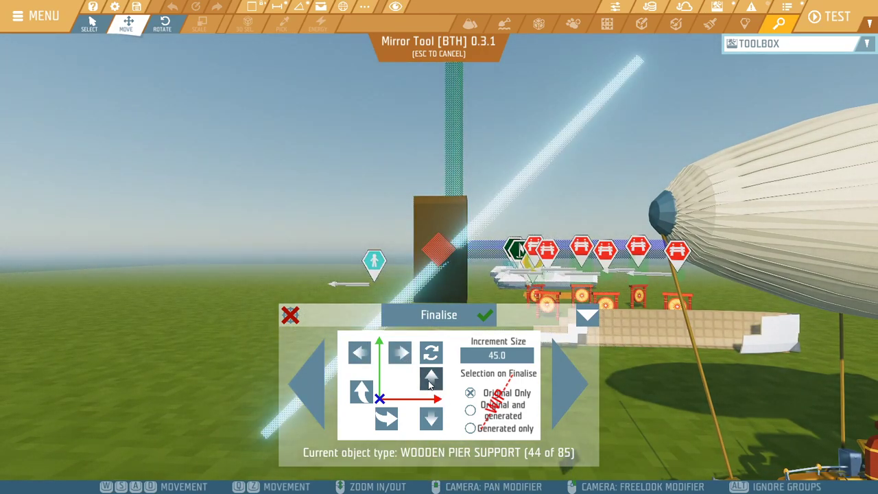
{"action": "key", "text": "q"}
{"action": "right_click_drag", "start_coordinate": [507, 238], "coordinate": [506, 309]}
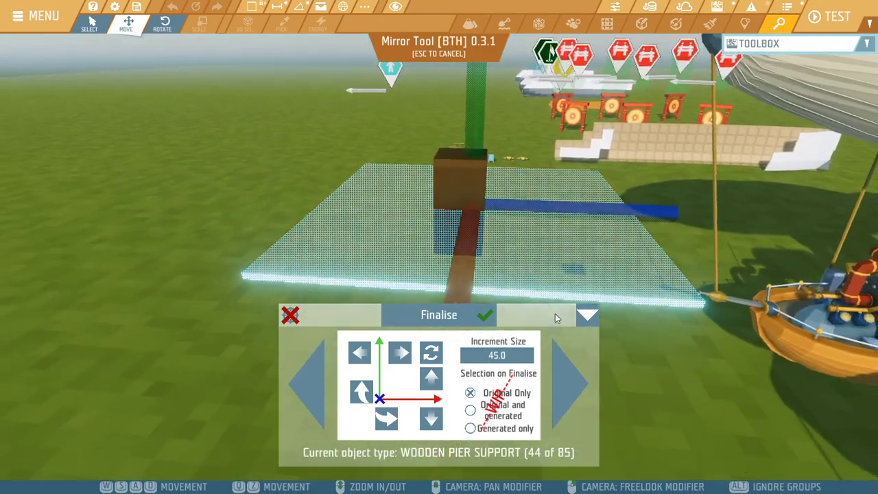
- Step through the flat block to the Hornazo and examine each symmetry plane from around the object
{"action": "left_click", "coordinate": [575, 369]}
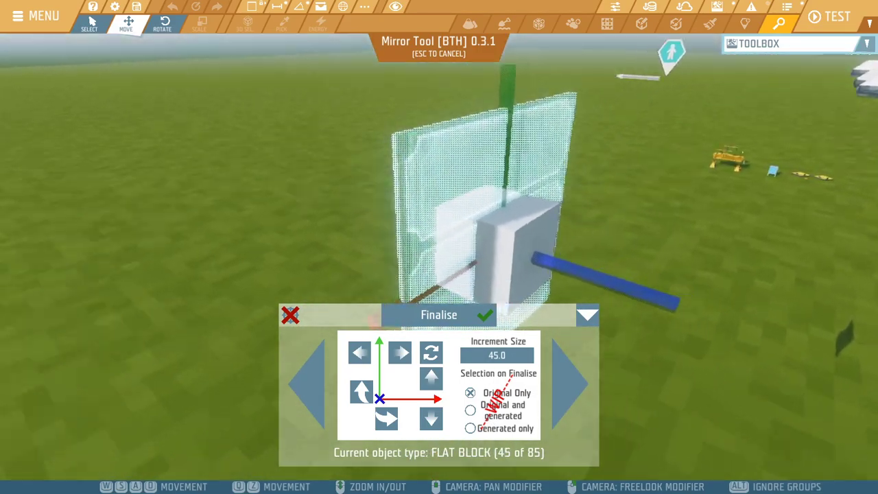
{"action": "key", "text": "a"}
{"action": "right_click_drag", "start_coordinate": [439, 246], "coordinate": [545, 379]}
{"action": "left_click", "coordinate": [556, 378]}
{"action": "right_click_drag", "start_coordinate": [501, 273], "coordinate": [3, 209]}
{"action": "key", "text": "w"}
{"action": "key", "text": "s"}
{"action": "key", "text": "w"}
{"action": "key", "text": "d"}
{"action": "key", "text": "s"}
{"action": "key", "text": "a"}
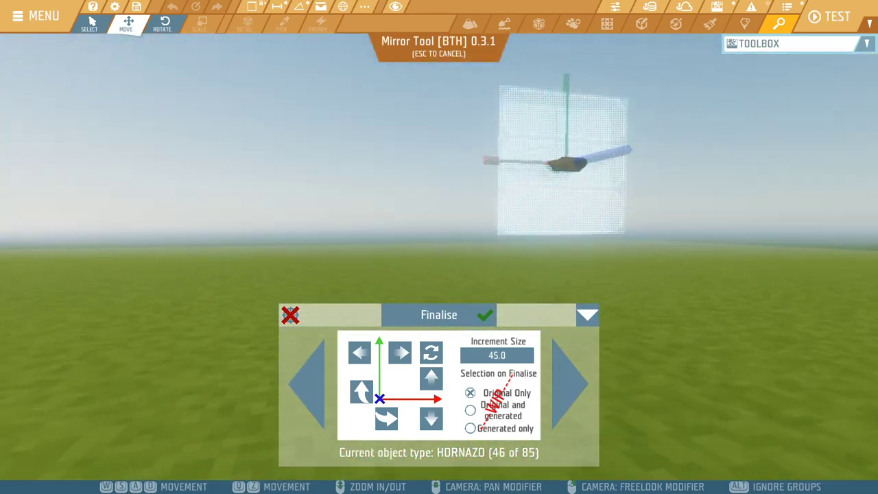
- Step through the basic block and wooden block to basic block 50 of 85, checking their symmetry planes
{"action": "left_click", "coordinate": [566, 388]}
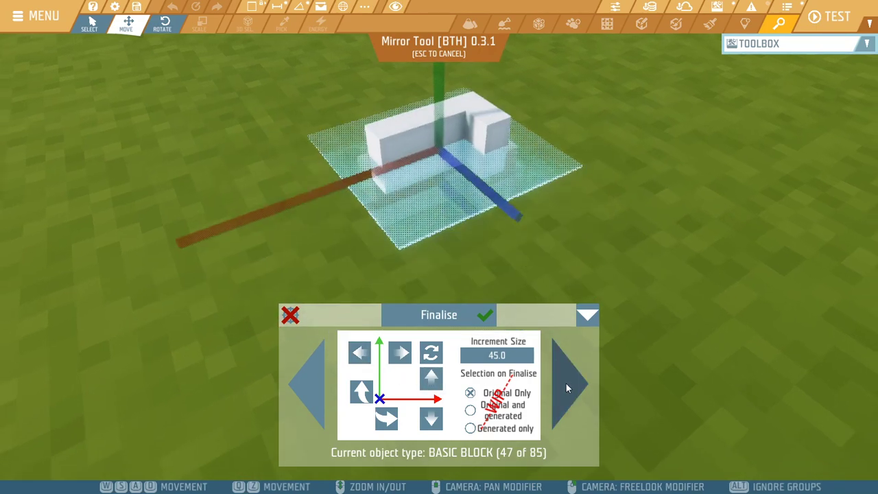
{"action": "left_click", "coordinate": [565, 382]}
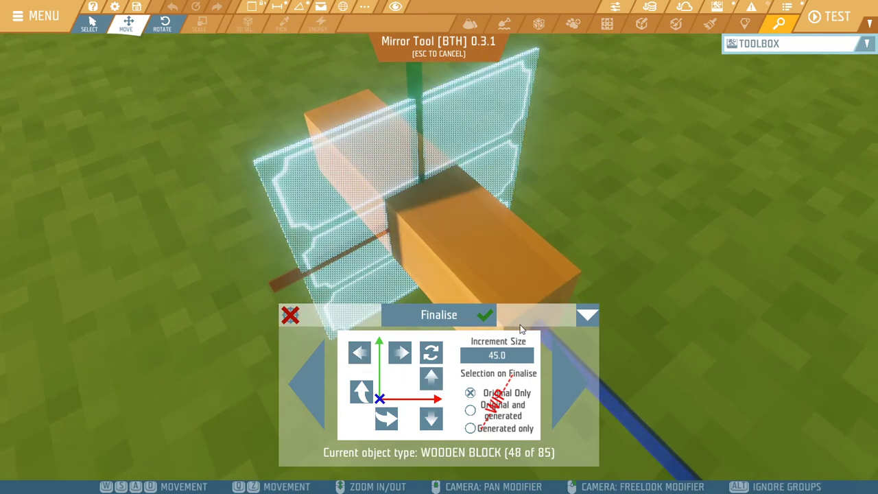
{"action": "left_click", "coordinate": [569, 372]}
{"action": "left_click", "coordinate": [568, 379]}
- Tilt the basic block's symmetry plane upward in 45-degree increments
{"action": "right_click_drag", "start_coordinate": [418, 237], "coordinate": [473, 315]}
{"action": "left_click", "coordinate": [423, 381]}
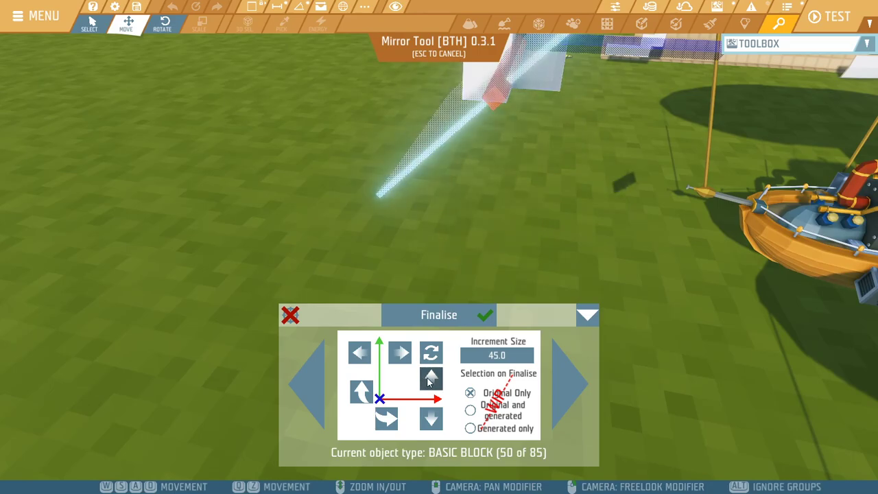
{"action": "right_click_drag", "start_coordinate": [458, 374], "coordinate": [617, 373]}
- Go to the propeller, hide its axes and turn its symmetry plane sideways in 45-degree increments until it crosses the blades at the hub
{"action": "left_click", "coordinate": [563, 387]}
{"action": "right_click_drag", "start_coordinate": [476, 249], "coordinate": [459, 249]}
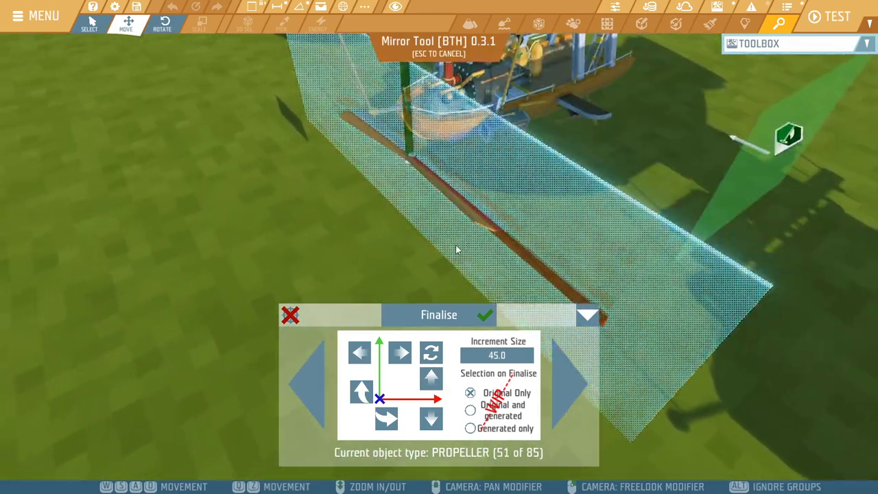
{"action": "right_click_drag", "start_coordinate": [385, 225], "coordinate": [413, 277]}
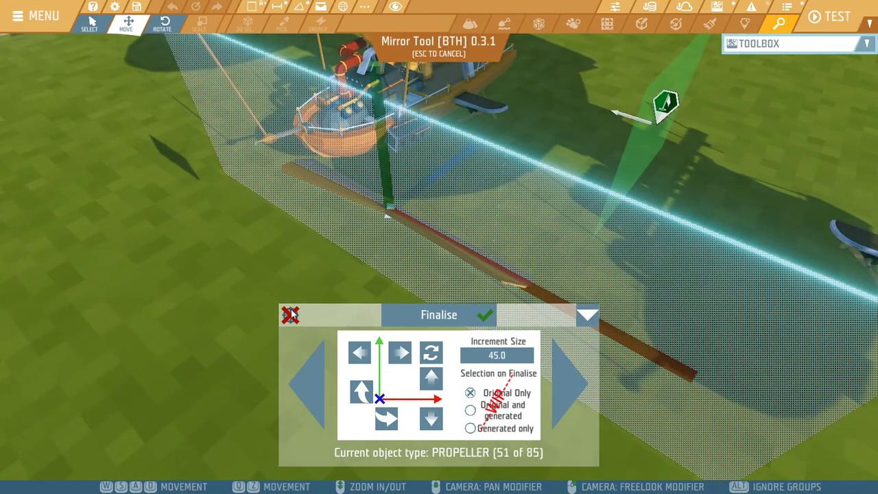
{"action": "right_click_drag", "start_coordinate": [459, 229], "coordinate": [486, 323]}
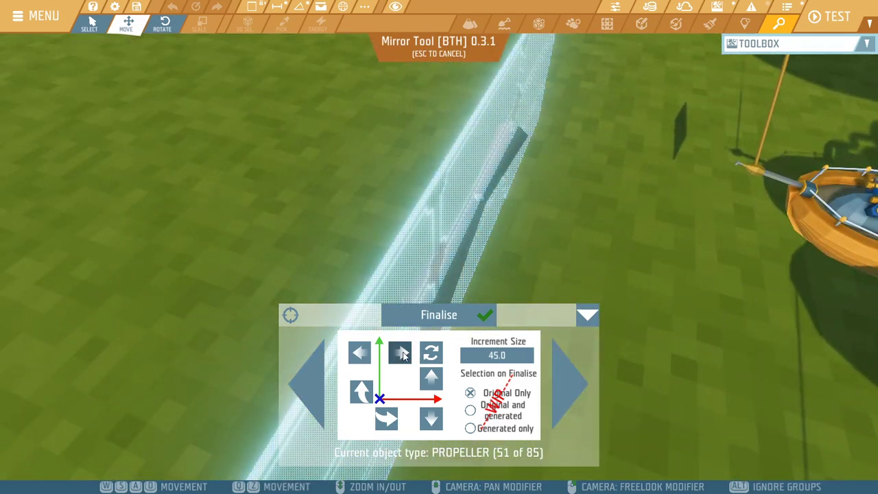
{"action": "right_click_drag", "start_coordinate": [412, 187], "coordinate": [364, 293]}
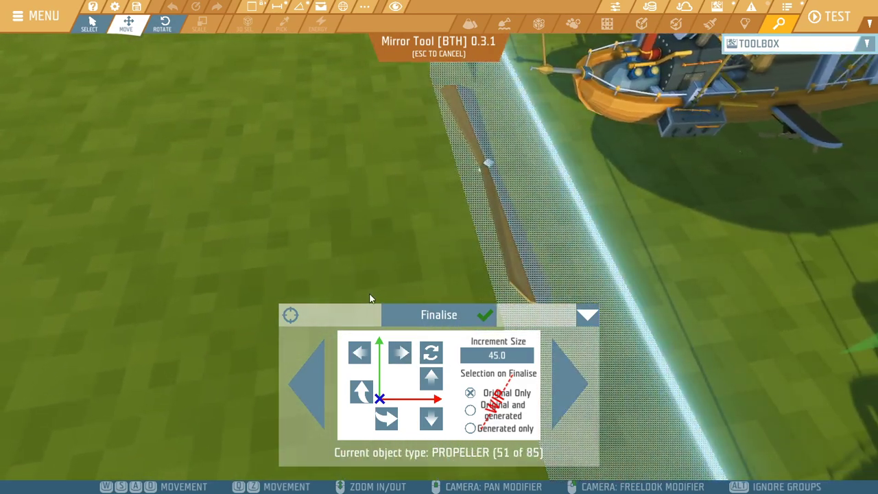
{"action": "left_click", "coordinate": [402, 355]}
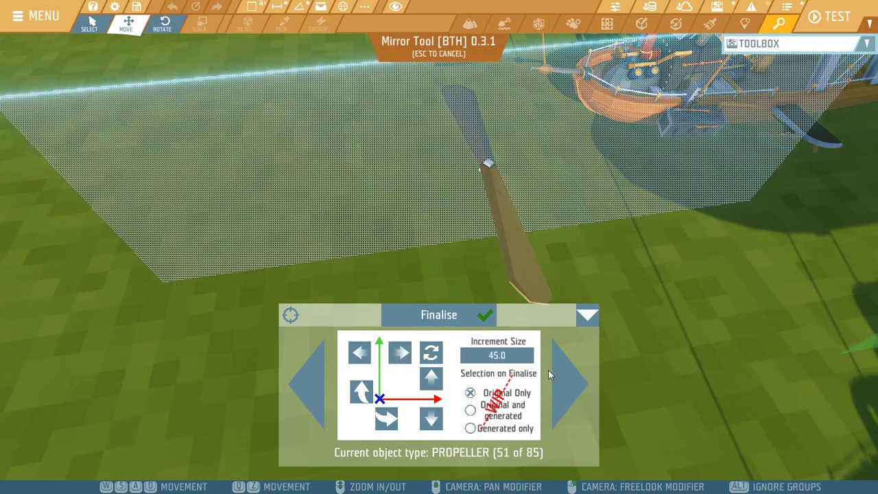
- Step through the pixel cube, matchstick and wooden block, toggling the axes display to check their symmetry planes
{"action": "left_click", "coordinate": [565, 377]}
{"action": "right_click_drag", "start_coordinate": [450, 175], "coordinate": [454, 83]}
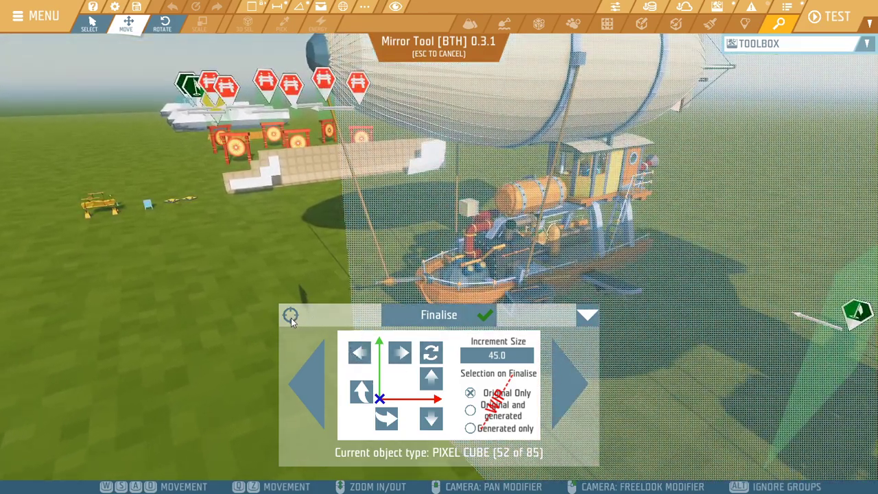
{"action": "left_click", "coordinate": [290, 318]}
{"action": "right_click_drag", "start_coordinate": [443, 237], "coordinate": [508, 196]}
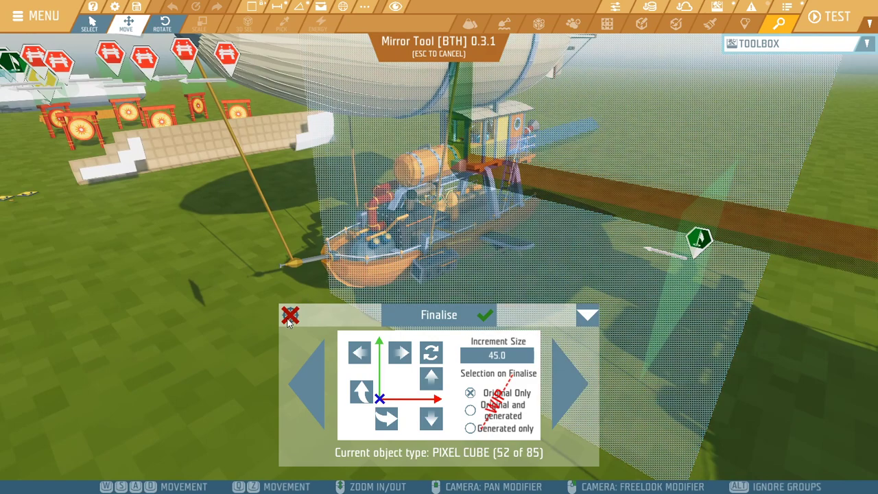
{"action": "left_click", "coordinate": [576, 389]}
{"action": "right_click_drag", "start_coordinate": [541, 341], "coordinate": [299, 317]}
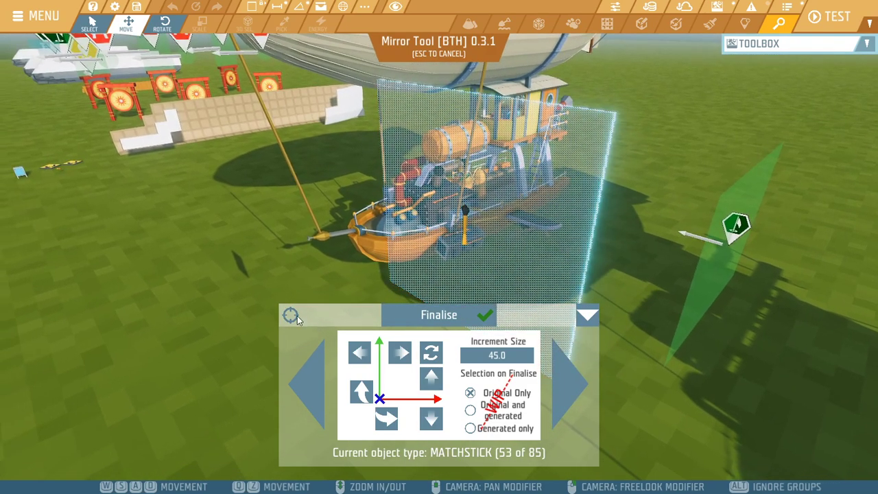
{"action": "left_click", "coordinate": [581, 378]}
{"action": "right_click_drag", "start_coordinate": [580, 378], "coordinate": [349, 256]}
{"action": "right_click_drag", "start_coordinate": [289, 311], "coordinate": [564, 373]}
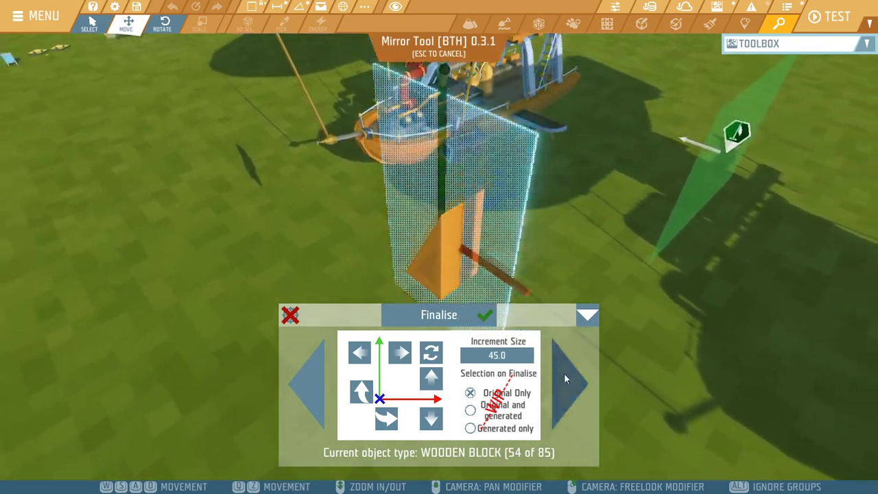
- Go to the coal and tilt its symmetry plane upward in 45-degree increments
{"action": "left_click", "coordinate": [567, 373]}
{"action": "right_click_drag", "start_coordinate": [462, 317], "coordinate": [458, 273]}
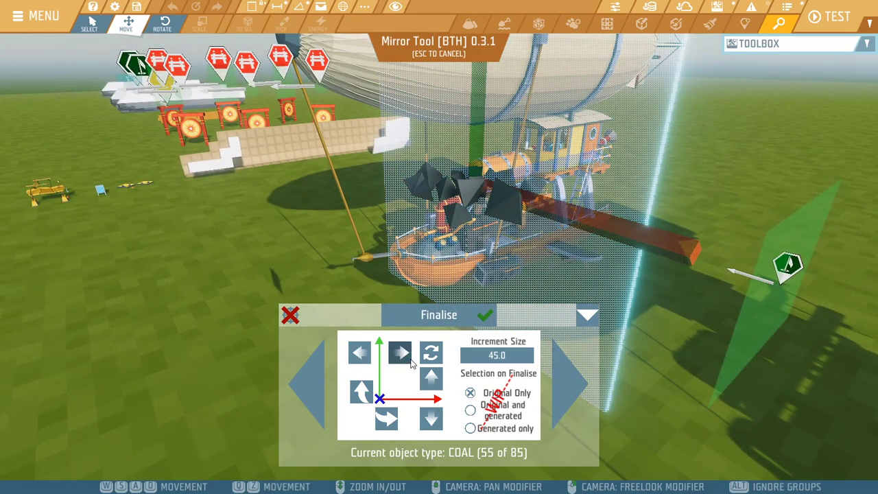
{"action": "left_click", "coordinate": [432, 377]}
{"action": "left_click", "coordinate": [432, 377]}
{"action": "right_click_drag", "start_coordinate": [432, 377], "coordinate": [550, 365]}
- Turn the symmetry planes of the drive belt and the iron dart shooter sideways in 45-degree increments
{"action": "left_click", "coordinate": [557, 384]}
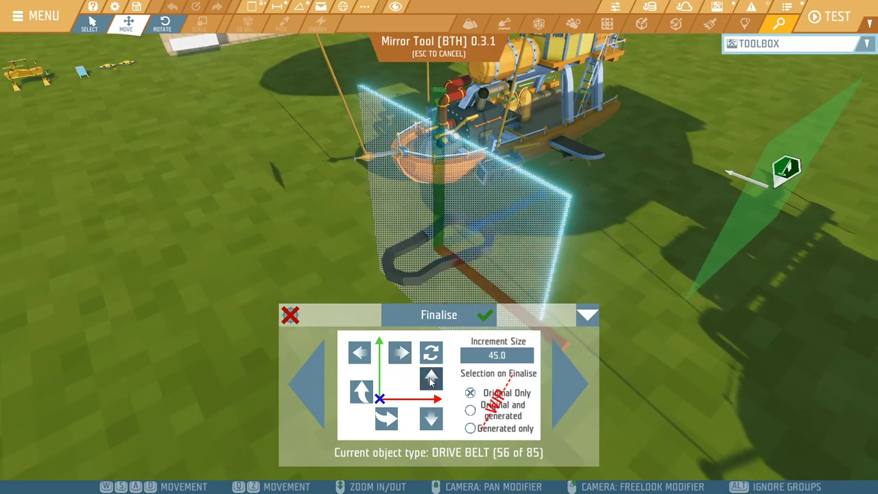
{"action": "left_click", "coordinate": [400, 354]}
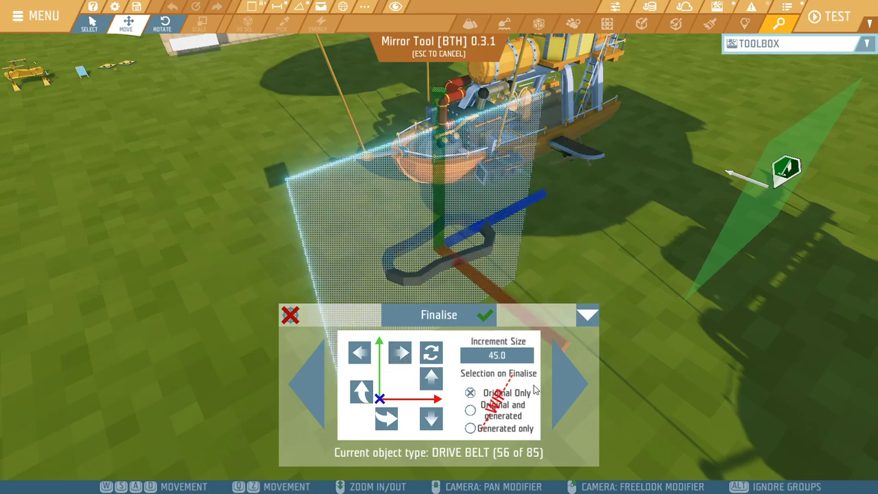
{"action": "left_click", "coordinate": [569, 375]}
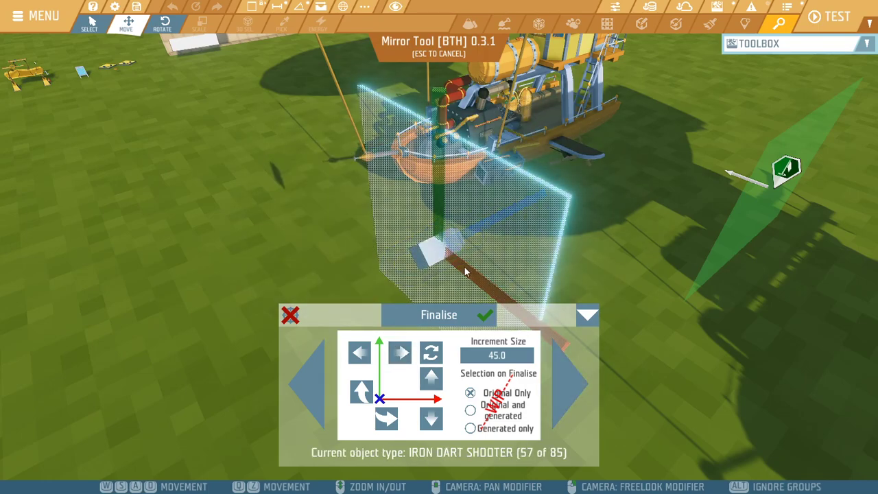
{"action": "right_click_drag", "start_coordinate": [466, 267], "coordinate": [418, 261]}
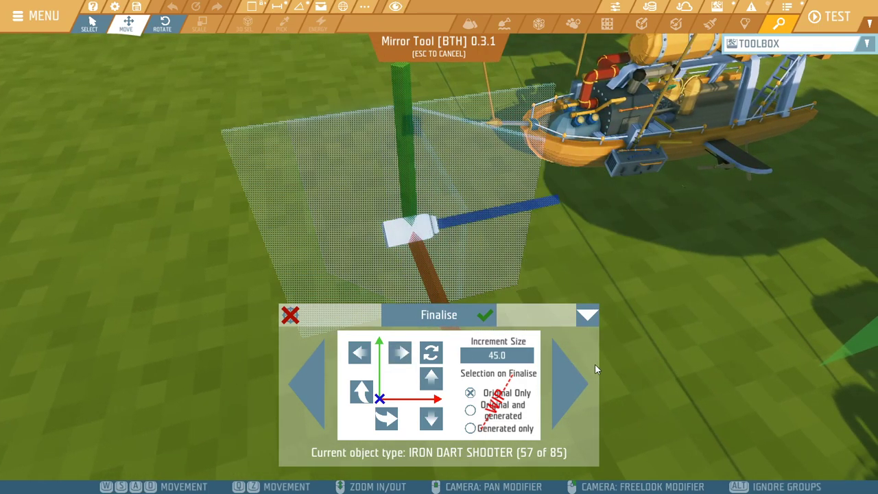
- Go to the small iron gate and tilt its symmetry plane in 45-degree increments until it lies horizontal
{"action": "left_click", "coordinate": [564, 370]}
{"action": "right_click_drag", "start_coordinate": [481, 235], "coordinate": [473, 290]}
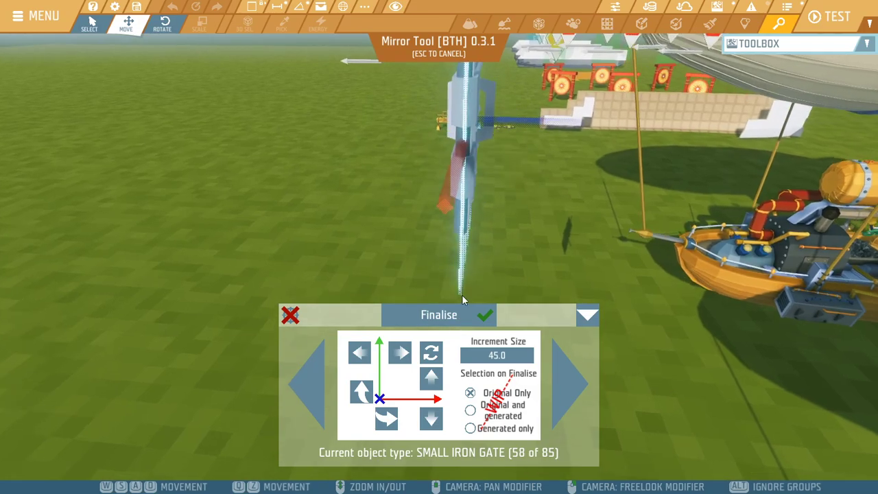
{"action": "left_click", "coordinate": [432, 383]}
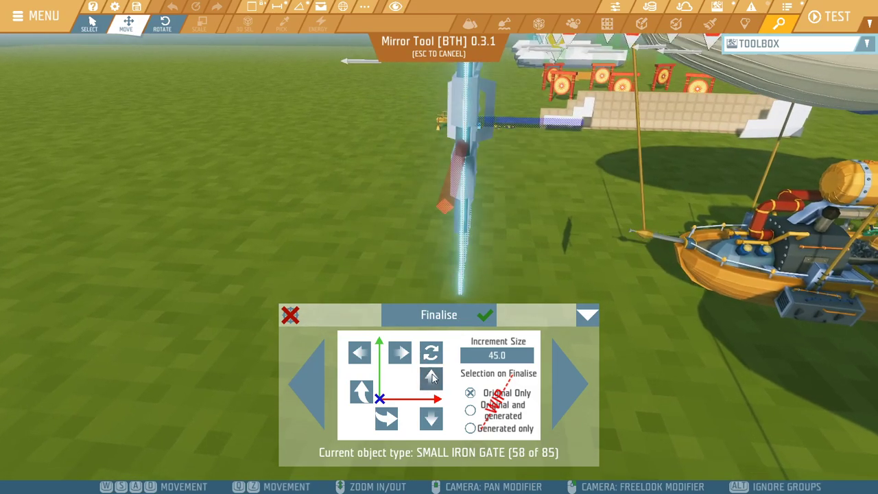
{"action": "right_click_drag", "start_coordinate": [473, 233], "coordinate": [507, 250]}
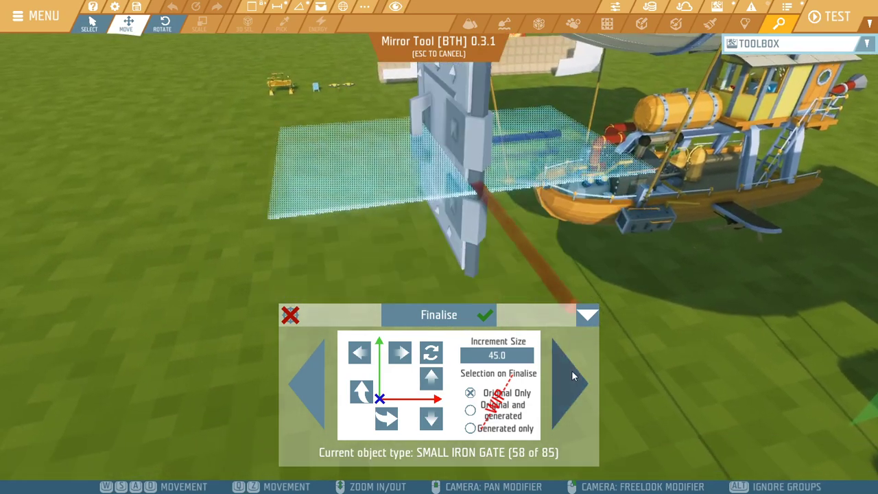
- Move past the steel block to the glass window and turn its symmetry plane sideways in 45-degree increments
{"action": "left_click", "coordinate": [564, 376]}
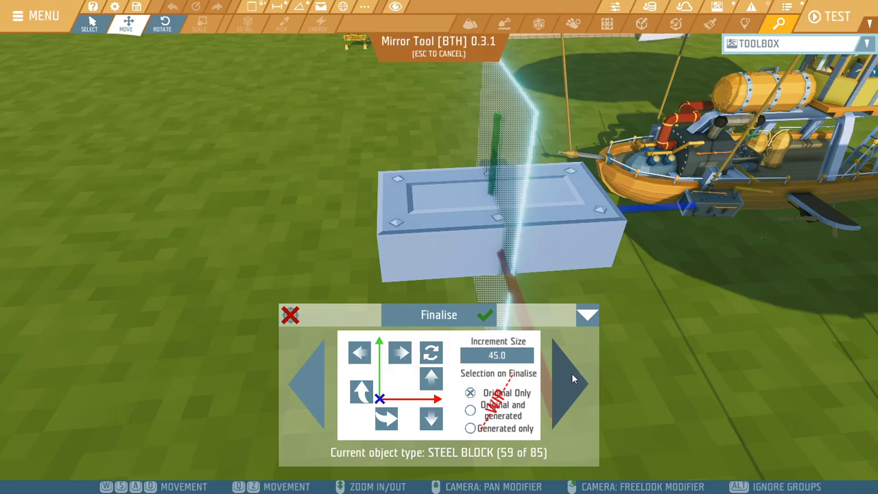
{"action": "left_click", "coordinate": [571, 372]}
{"action": "right_click_drag", "start_coordinate": [571, 372], "coordinate": [261, 480]}
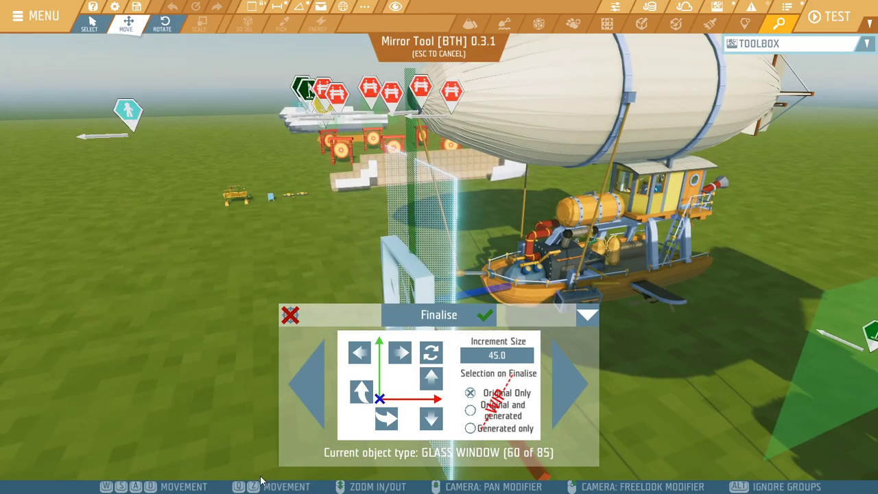
{"action": "left_click", "coordinate": [369, 355]}
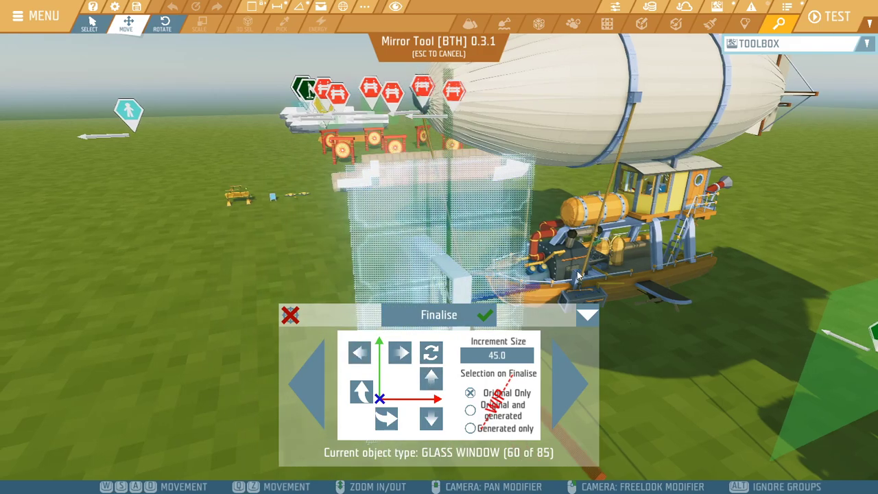
{"action": "key", "text": "a"}
{"action": "right_click_drag", "start_coordinate": [391, 336], "coordinate": [535, 403]}
- Go to the leather map and turn its symmetry plane sideways in 45-degree increments
{"action": "left_click", "coordinate": [555, 366]}
{"action": "right_click_drag", "start_coordinate": [515, 203], "coordinate": [401, 352]}
{"action": "left_click", "coordinate": [397, 360]}
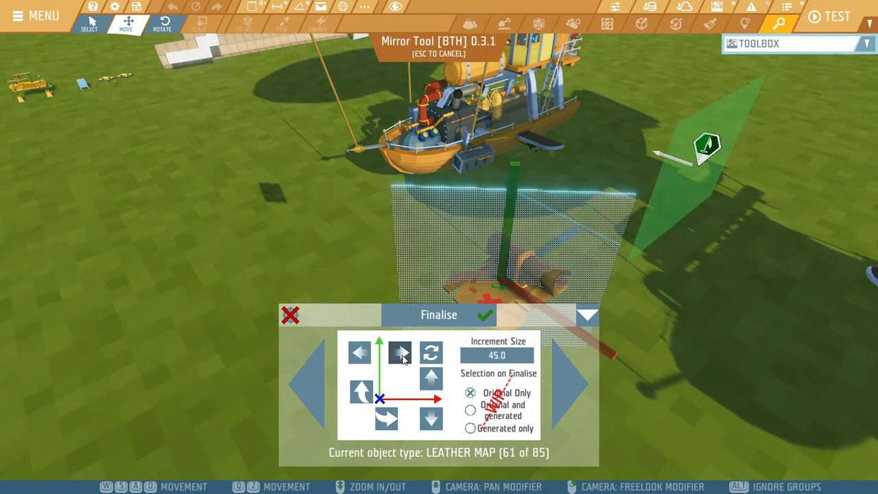
{"action": "left_click", "coordinate": [400, 358]}
{"action": "key", "text": "d"}
- Go to the iron cabinet and turn its symmetry plane sideways so it passes between the two doors
{"action": "left_click", "coordinate": [559, 388]}
{"action": "right_click_drag", "start_coordinate": [559, 388], "coordinate": [486, 227]}
{"action": "key", "text": "q"}
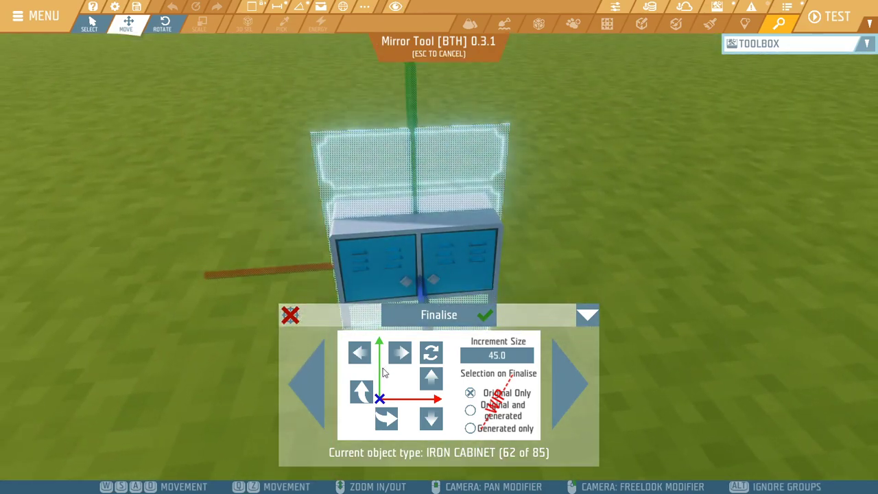
{"action": "key", "text": "s"}
{"action": "left_click", "coordinate": [401, 352]}
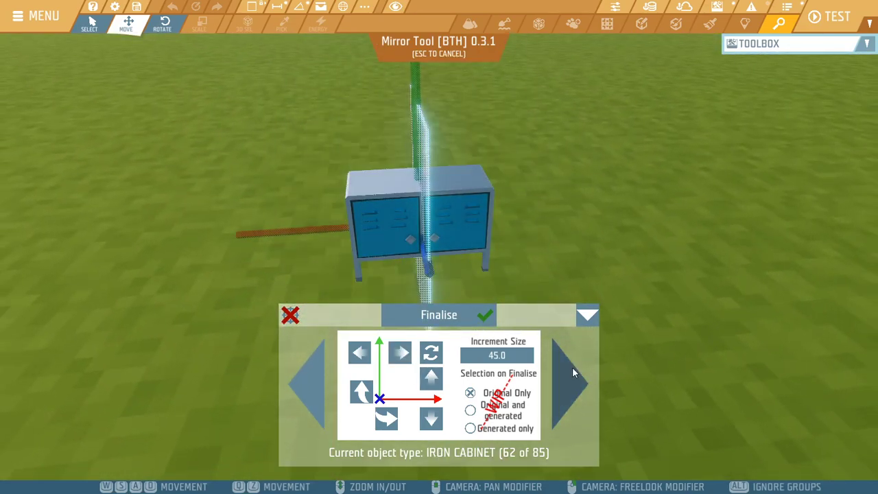
- Step through the pipe blocks to the anchor lever, checking their symmetry planes, and return to pipe block 64 of 85
{"action": "left_click", "coordinate": [573, 367]}
{"action": "key", "text": "s"}
{"action": "right_click_drag", "start_coordinate": [437, 228], "coordinate": [528, 295]}
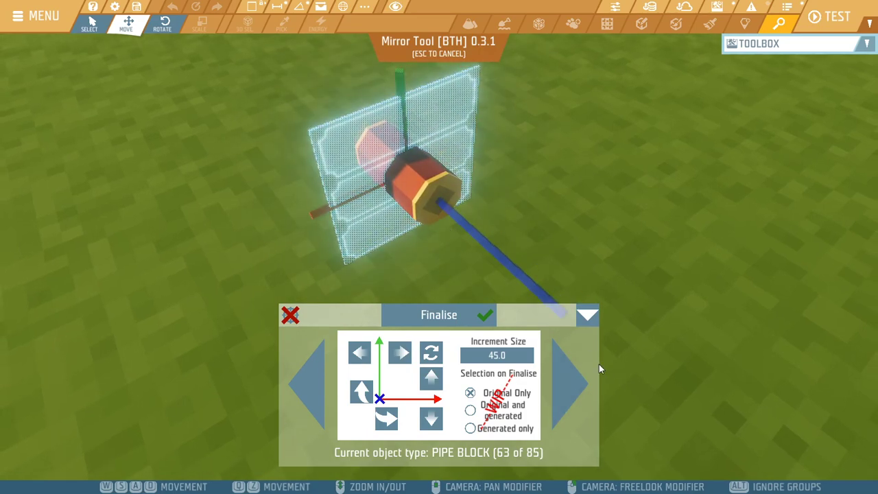
{"action": "left_click", "coordinate": [573, 367]}
{"action": "left_click", "coordinate": [573, 370]}
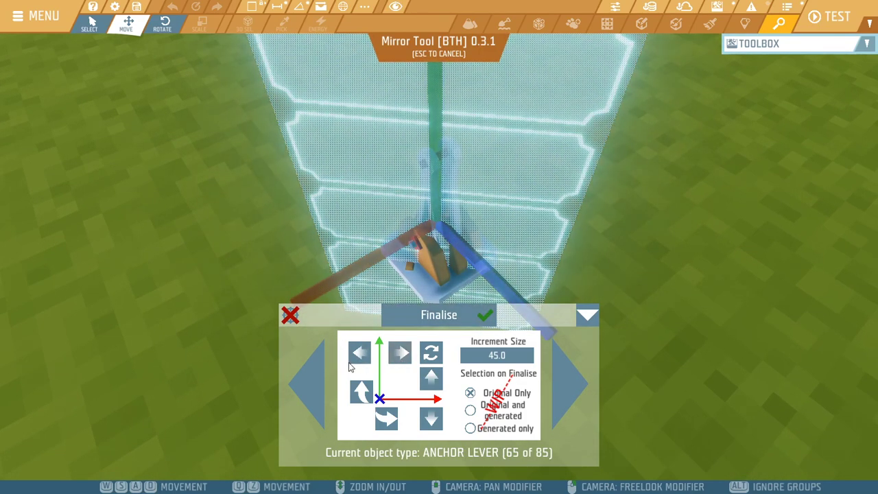
{"action": "left_click", "coordinate": [304, 372]}
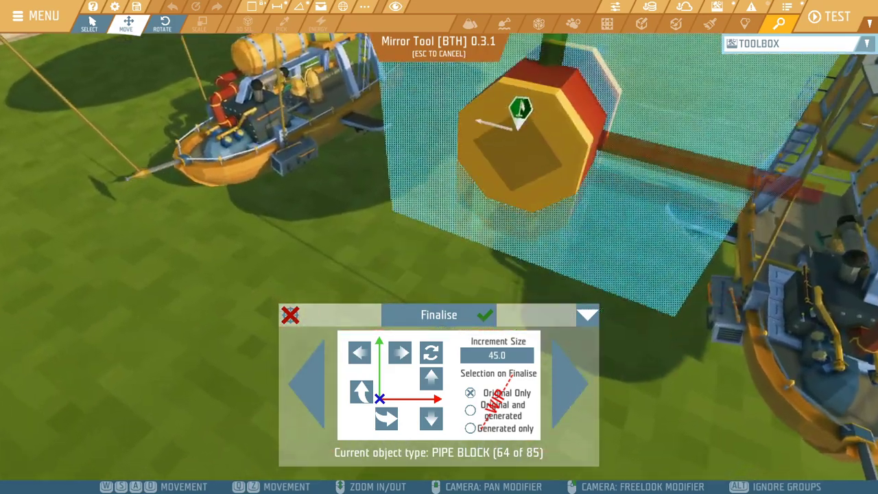
- Go to the anchor lever, turn its symmetry plane sideways in 45-degree increments and move on to the metal container
{"action": "left_click", "coordinate": [560, 350]}
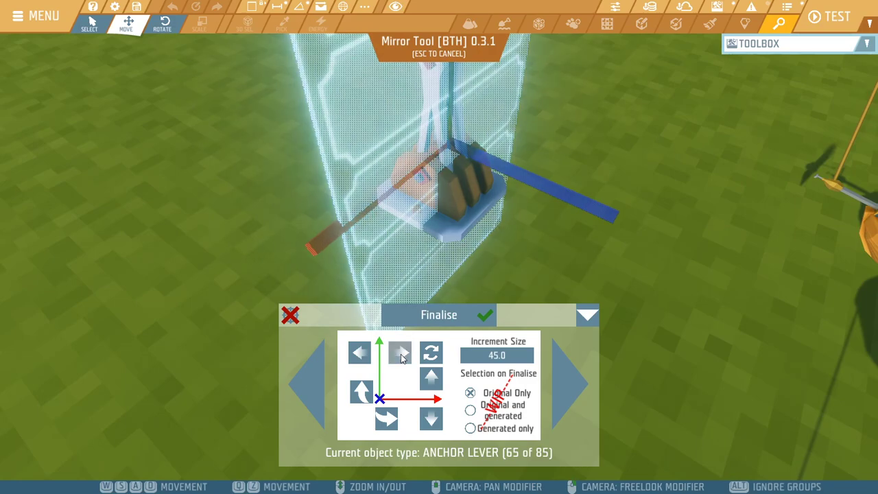
{"action": "left_click", "coordinate": [400, 354]}
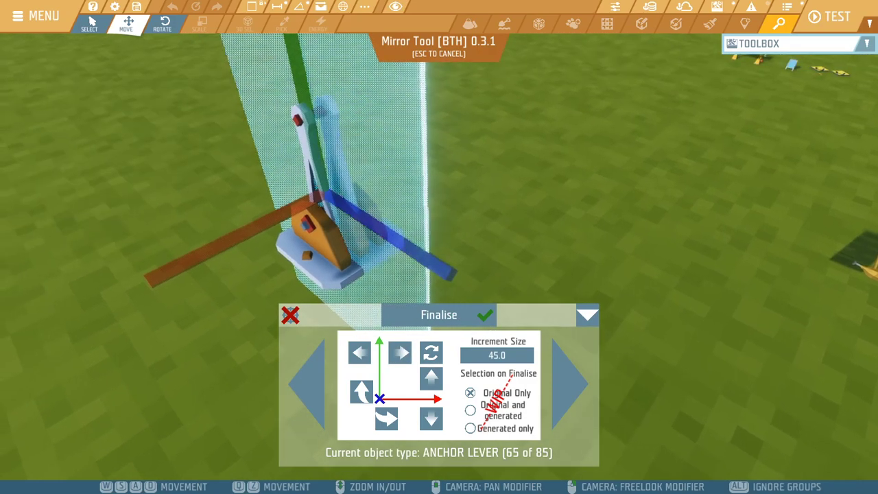
{"action": "left_click", "coordinate": [564, 390]}
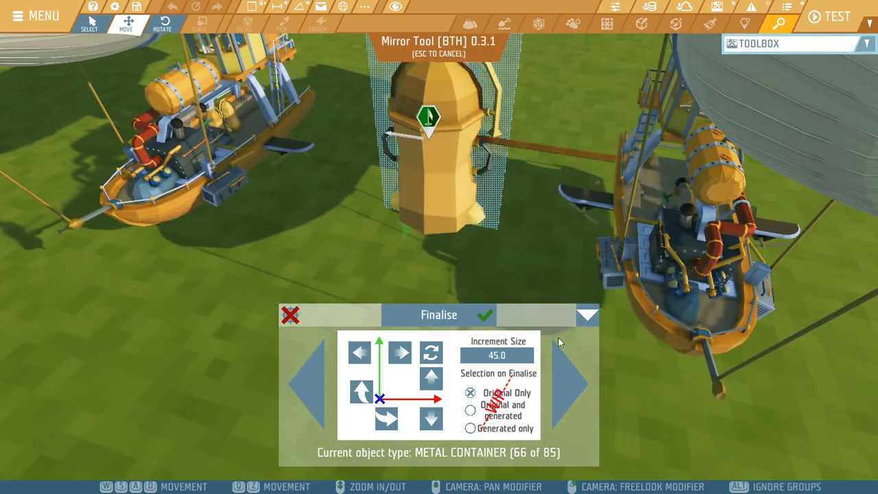
- Advance past the steel tube, cannonball and energy node to the sunset painting and turn its symmetry plane sideways
{"action": "left_click", "coordinate": [565, 378]}
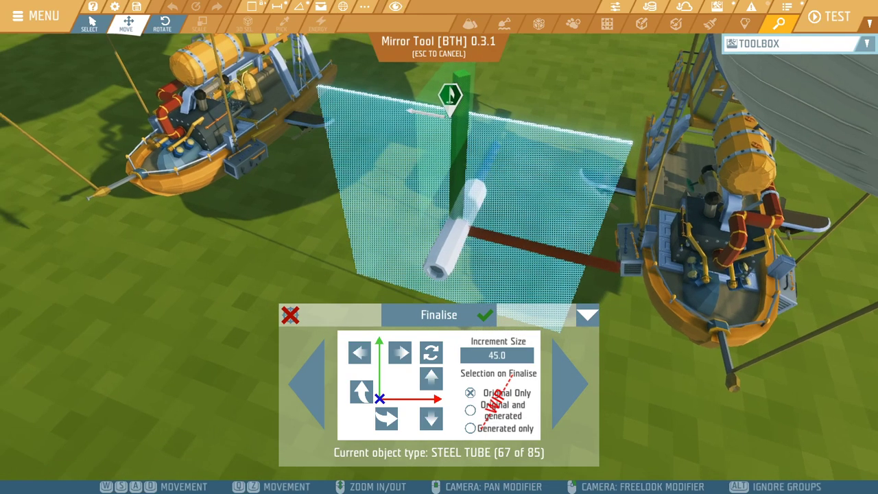
{"action": "left_click", "coordinate": [561, 374]}
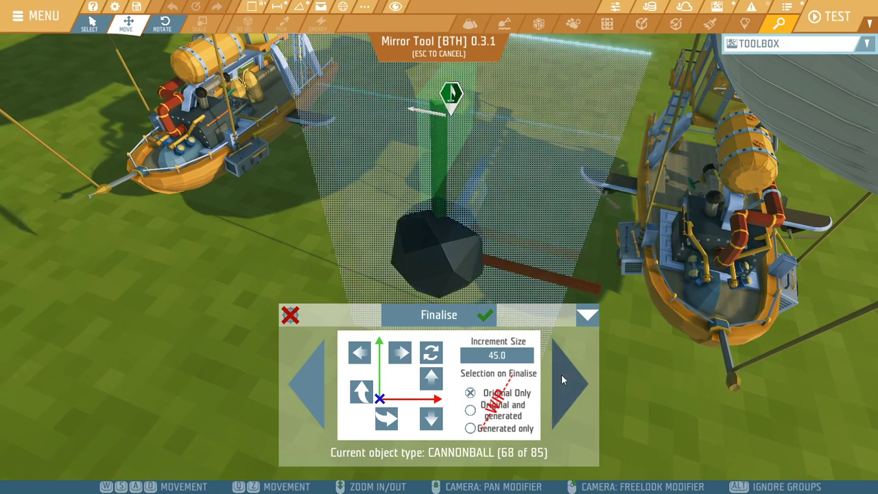
{"action": "left_click", "coordinate": [562, 375]}
{"action": "left_click", "coordinate": [563, 375]}
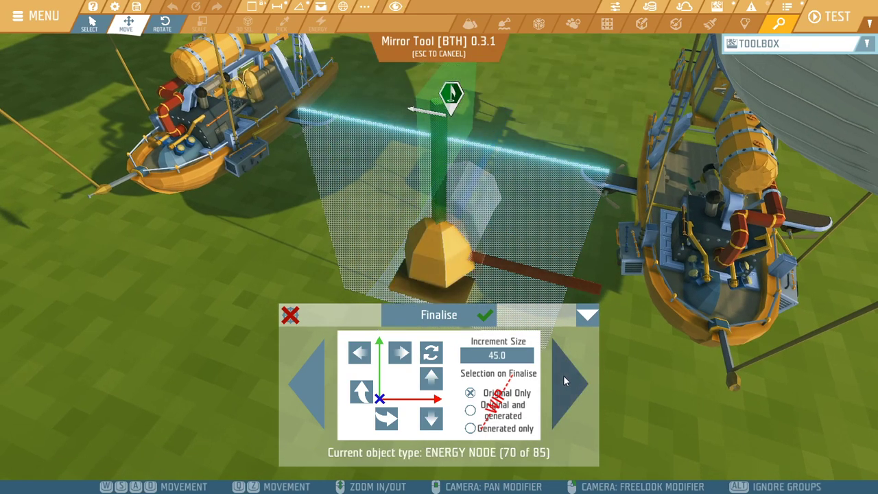
{"action": "left_click", "coordinate": [563, 375]}
{"action": "left_click", "coordinate": [568, 382]}
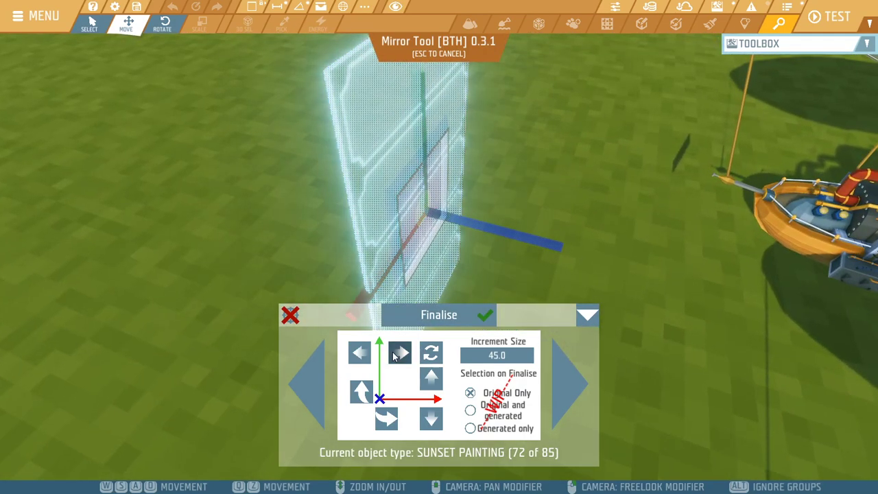
{"action": "left_click", "coordinate": [405, 355]}
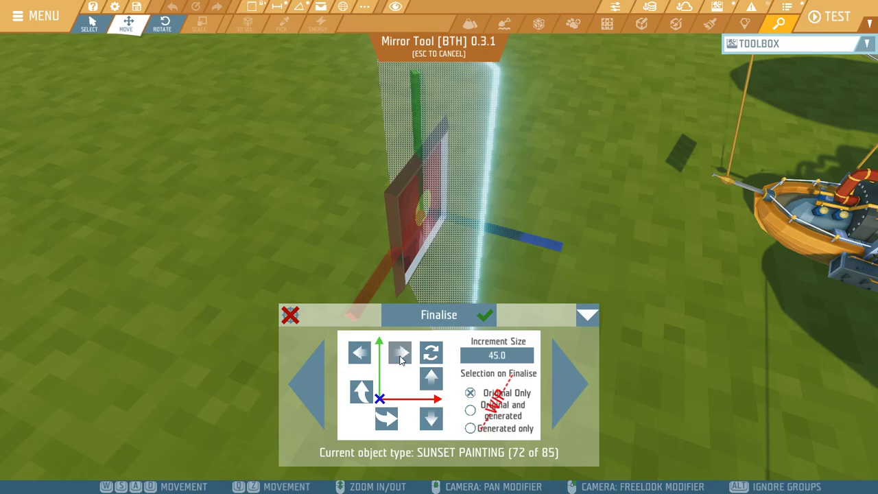
- Advance past the ice block, snowball and bronze knife to the flat block and turn its symmetry plane sideways
{"action": "left_click", "coordinate": [561, 373]}
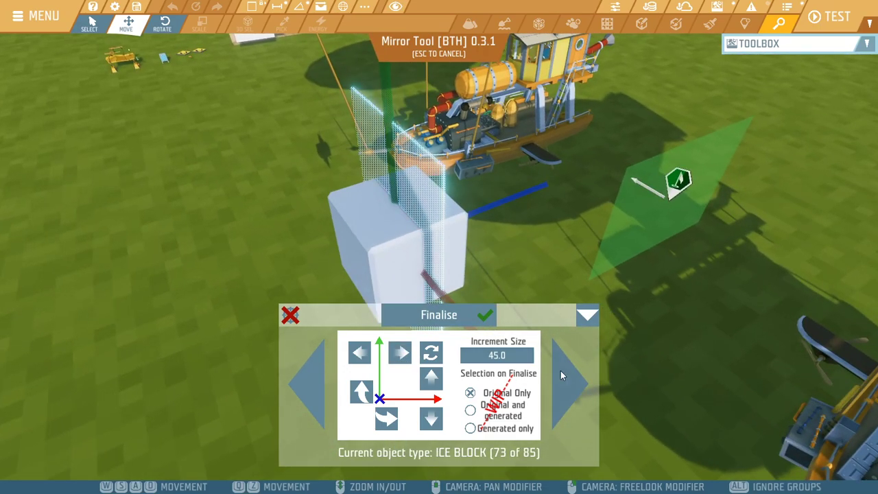
{"action": "left_click", "coordinate": [560, 370]}
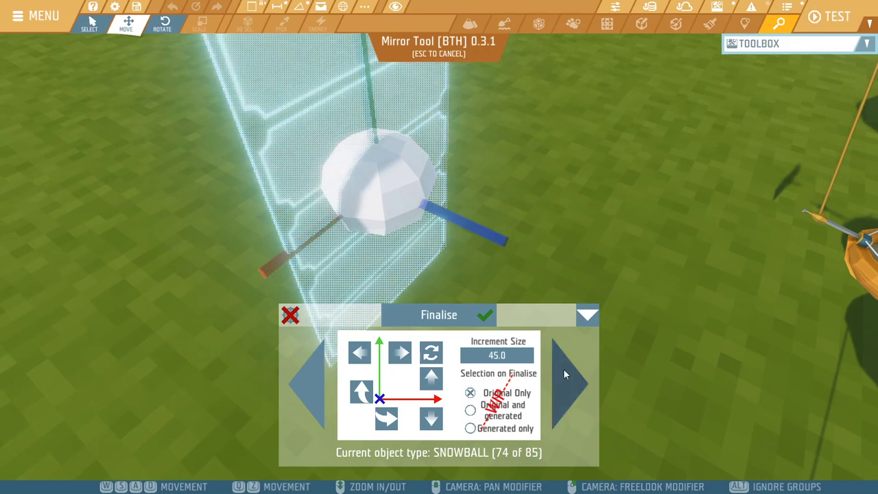
{"action": "left_click", "coordinate": [563, 370]}
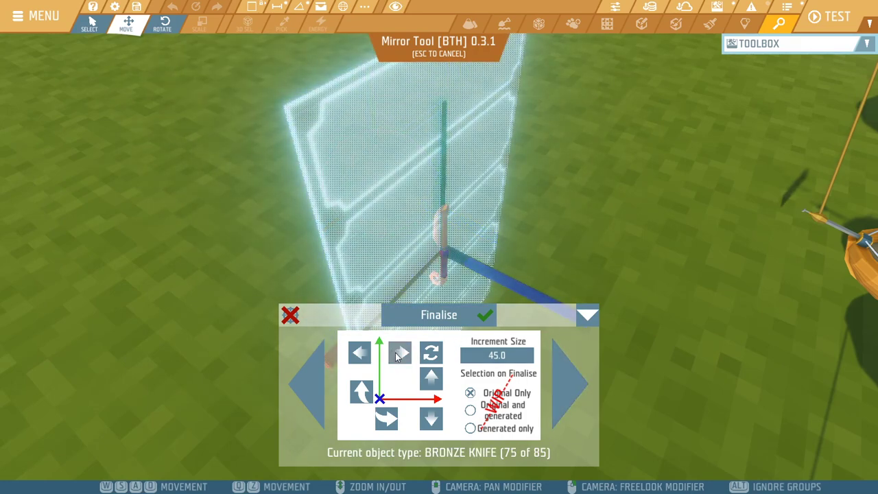
{"action": "left_click", "coordinate": [568, 381]}
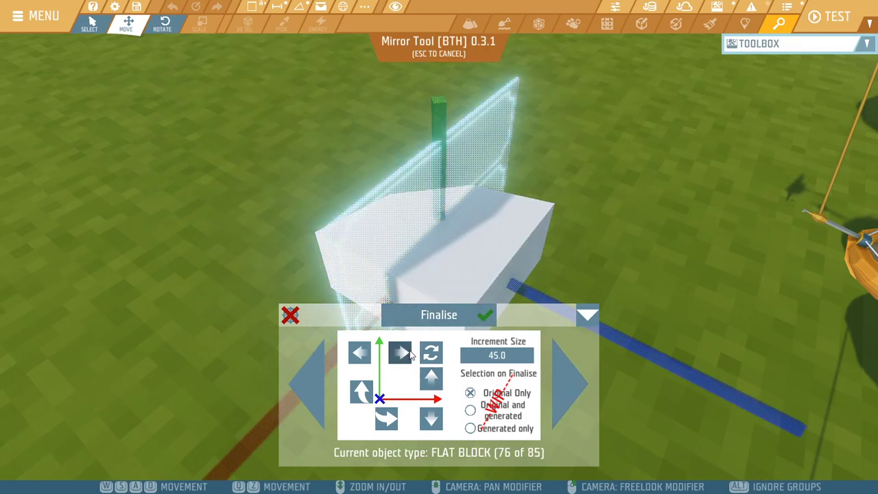
{"action": "left_click", "coordinate": [402, 354]}
- Advance past steel block 77 of 85 to the bullet and turn its symmetry plane sideways
{"action": "left_click", "coordinate": [565, 380]}
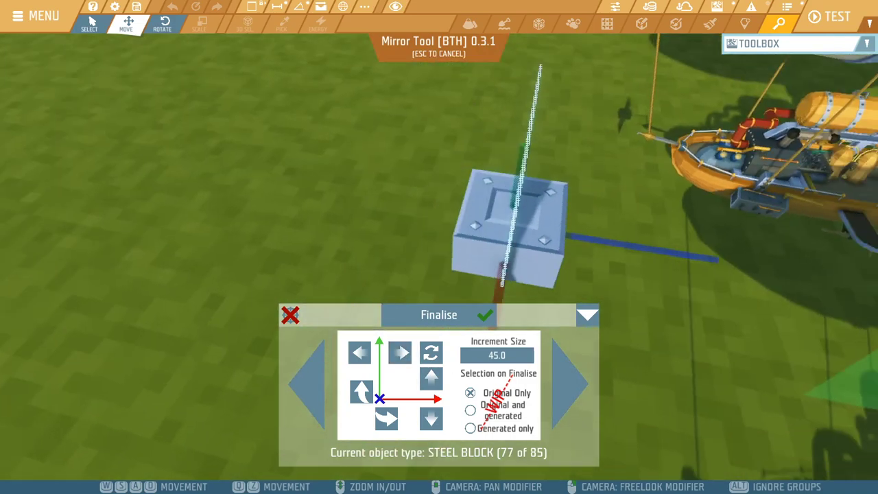
{"action": "left_click", "coordinate": [556, 365]}
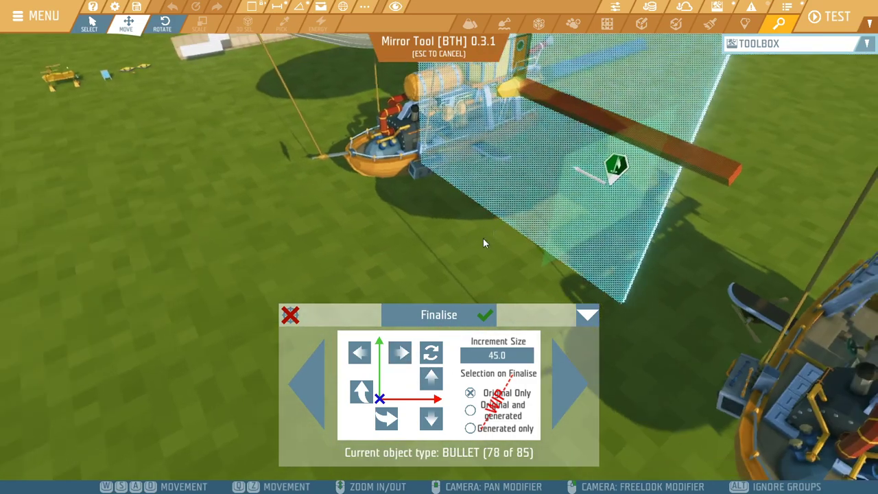
{"action": "left_click", "coordinate": [399, 353]}
- Go to the blank wall sign and turn its symmetry plane sideways so it cuts perpendicular through the sign's face
{"action": "left_click", "coordinate": [575, 382]}
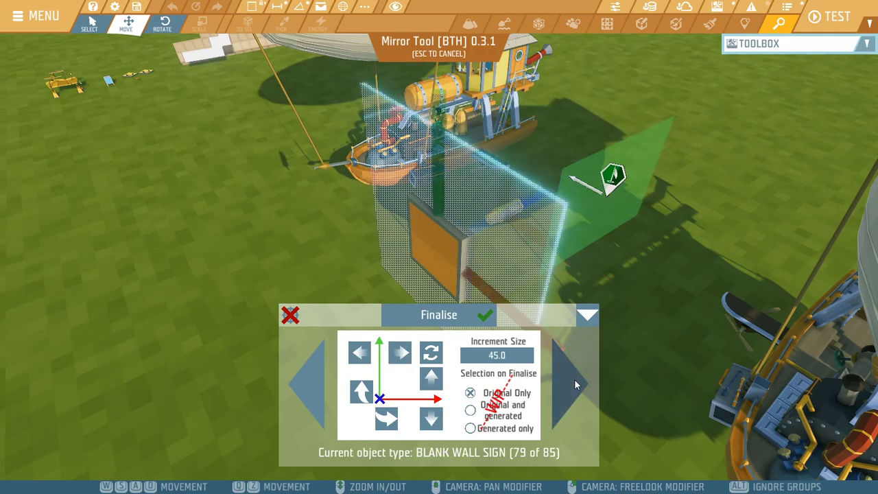
{"action": "right_click_drag", "start_coordinate": [571, 265], "coordinate": [439, 274]}
{"action": "left_click", "coordinate": [399, 354]}
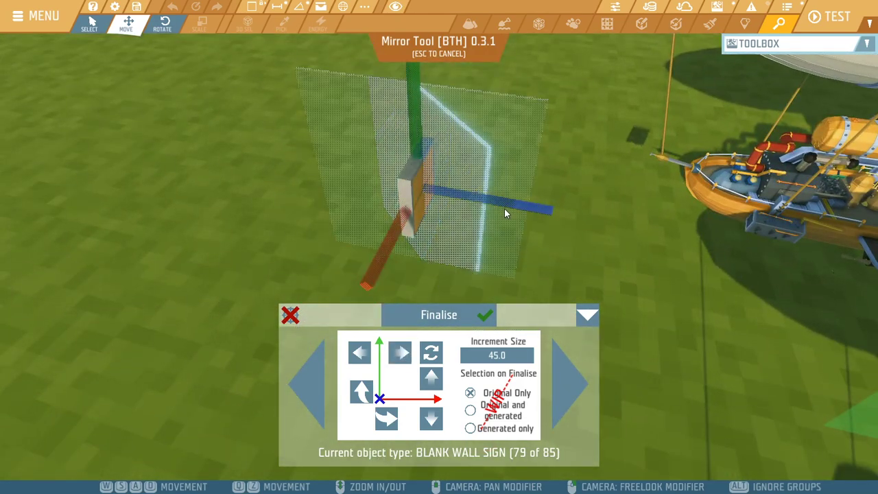
{"action": "middle_click_drag", "start_coordinate": [504, 213], "coordinate": [39, 221]}
{"action": "right_click_drag", "start_coordinate": [277, 204], "coordinate": [495, 279]}
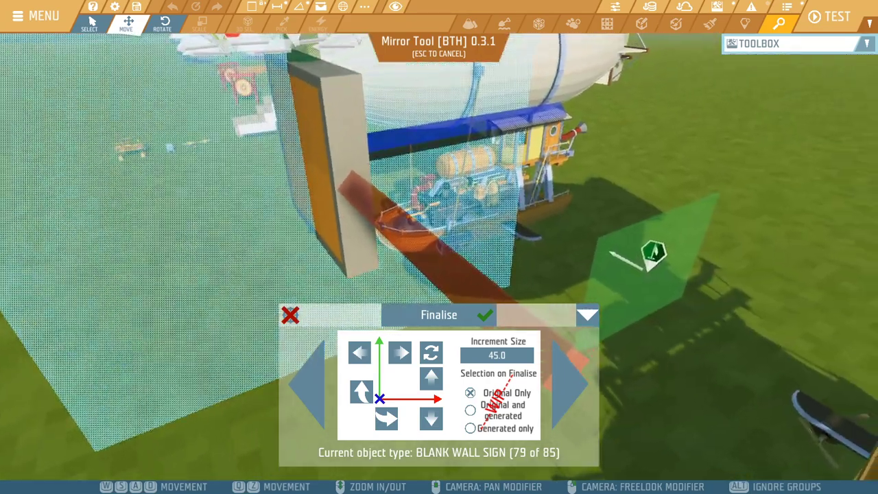
{"action": "scroll", "coordinate": [494, 278], "scroll_direction": "down", "scroll_amount": 4}
{"action": "scroll", "coordinate": [495, 278], "scroll_direction": "up", "scroll_amount": 2}
{"action": "scroll", "coordinate": [496, 283], "scroll_direction": "down", "scroll_amount": 3}
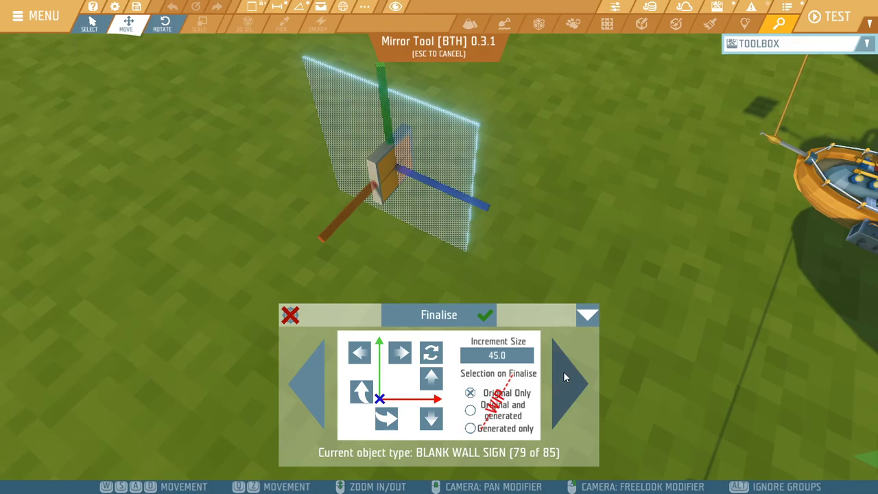
- Go to the old horseshoe and check how its symmetry plane divides it
{"action": "left_click", "coordinate": [563, 371]}
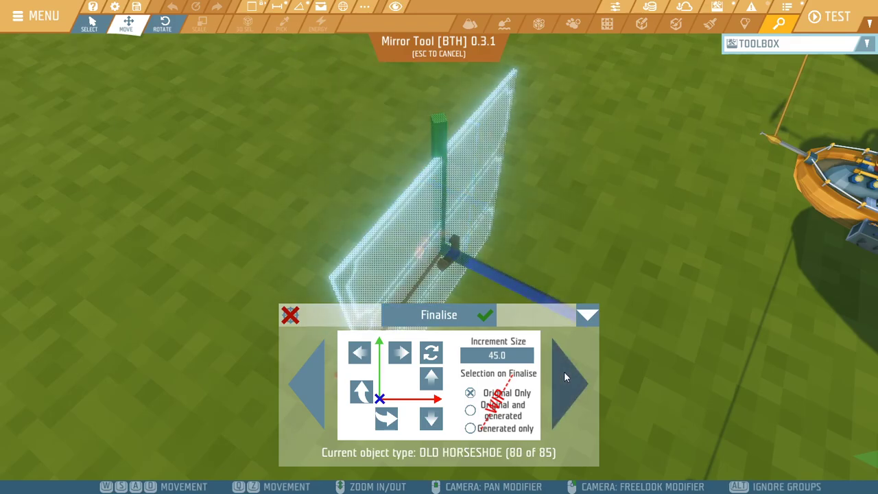
{"action": "scroll", "coordinate": [545, 311], "scroll_direction": "up", "scroll_amount": 5}
{"action": "right_click_drag", "start_coordinate": [545, 312], "coordinate": [538, 276]}
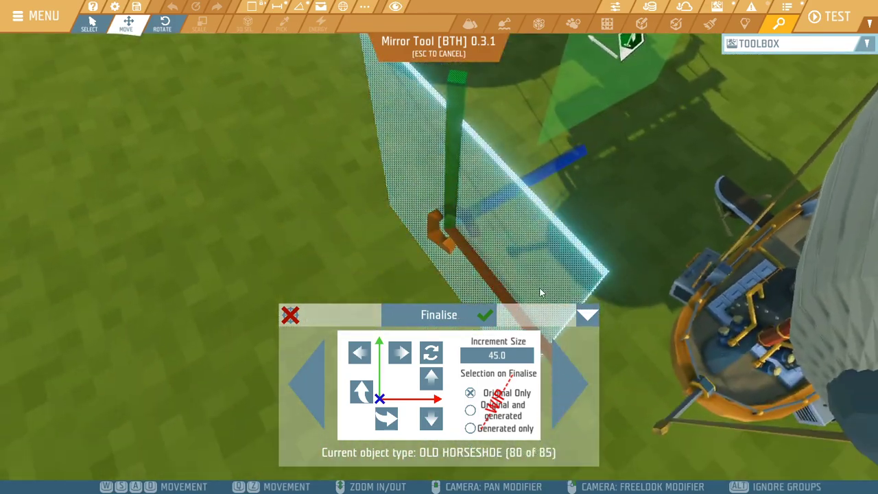
- Advance past steel block 81 and the champignon to the raw meat and turn its symmetry plane to run along its length
{"action": "left_click", "coordinate": [563, 391]}
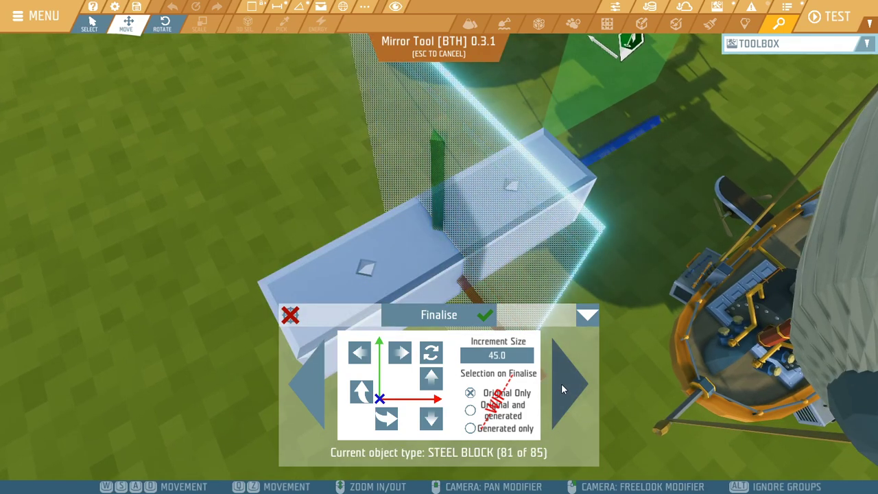
{"action": "left_click", "coordinate": [561, 388]}
{"action": "left_click", "coordinate": [562, 388]}
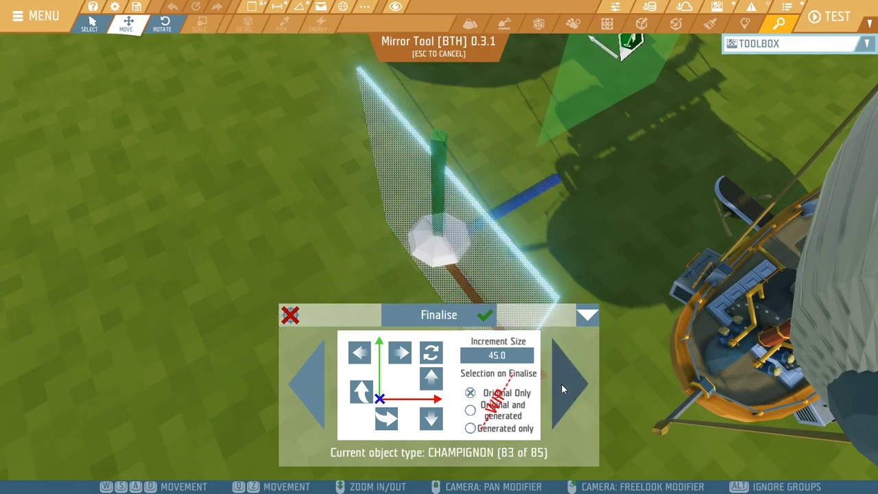
{"action": "left_click", "coordinate": [560, 389]}
{"action": "left_click", "coordinate": [561, 389]}
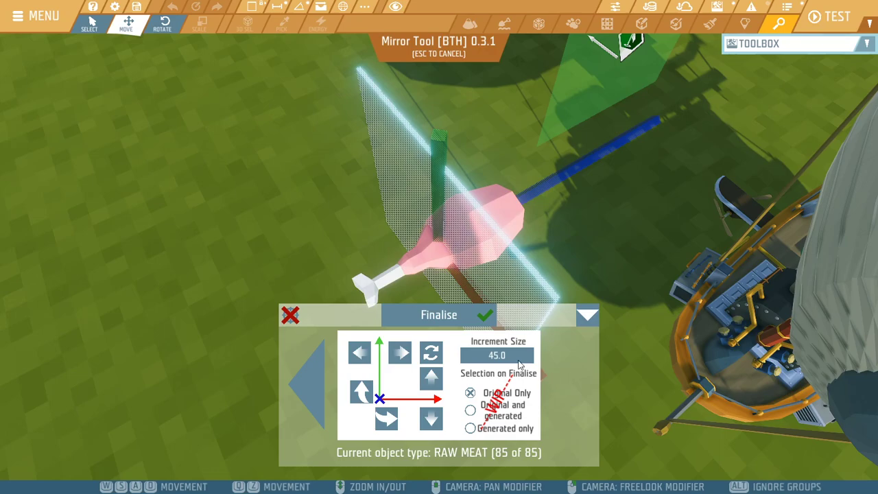
{"action": "left_click", "coordinate": [401, 355]}
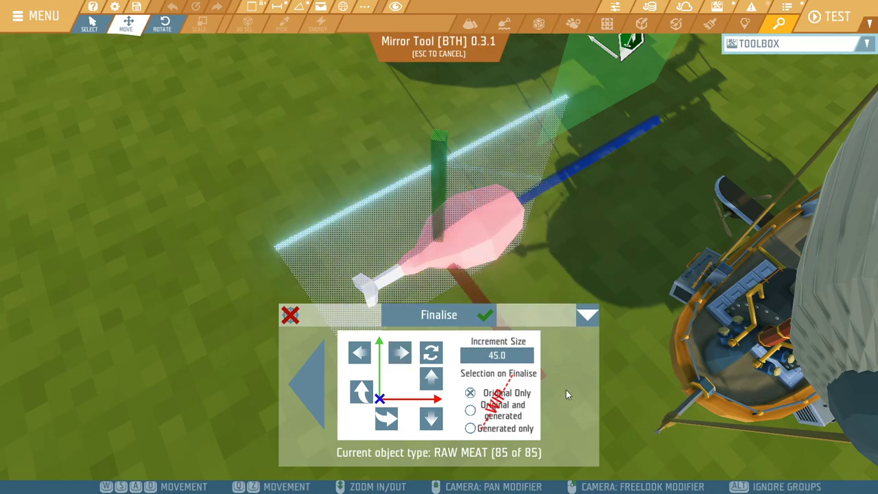
- Examine the airship preview up close around the yellow cabin, roof and red exhaust pipe
{"action": "right_click_drag", "start_coordinate": [617, 233], "coordinate": [645, 200]}
{"action": "key", "text": "w"}
{"action": "key", "text": "d"}
{"action": "key", "text": "q"}
{"action": "key", "text": "w"}
{"action": "key", "text": "a"}
{"action": "key", "text": "z"}
{"action": "key", "text": "a"}
{"action": "key", "text": "q"}
{"action": "key", "text": "a"}
{"action": "key", "text": "q"}
{"action": "key", "text": "d"}
{"action": "key", "text": "w"}
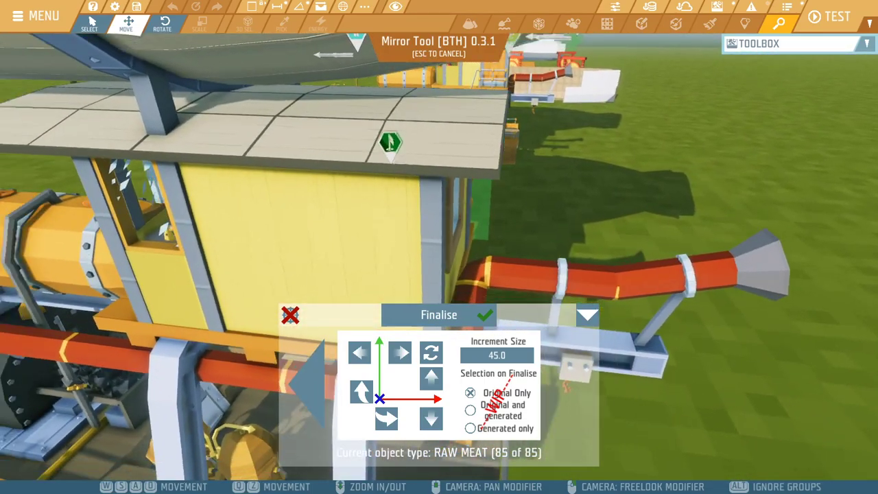
{"action": "key", "text": "a"}
- Fly around the airships and inspect the mirror preview from different sides before facing both bows
{"action": "right_click_drag", "start_coordinate": [645, 200], "coordinate": [679, 258]}
{"action": "key", "text": "w"}
{"action": "key", "text": "q"}
{"action": "key", "text": "s"}
{"action": "key", "text": "s"}
{"action": "key", "text": "q"}
{"action": "key", "text": "s"}
{"action": "key", "text": "z"}
{"action": "key", "text": "w"}
{"action": "key", "text": "d"}
{"action": "key", "text": "s"}
{"action": "key", "text": "q"}
{"action": "key", "text": "a"}
{"action": "key", "text": "s"}
{"action": "key", "text": "q"}
{"action": "mouse_move", "coordinate": [484, 223]}
{"action": "right_mouse_down"}
{"action": "mouse_move", "coordinate": [474, 236]}
{"action": "mouse_move", "coordinate": [484, 223]}
{"action": "mouse_move", "coordinate": [483, 240]}
{"action": "mouse_move", "coordinate": [452, 248]}
{"action": "mouse_move", "coordinate": [480, 241]}
{"action": "mouse_move", "coordinate": [429, 234]}
{"action": "mouse_move", "coordinate": [449, 237]}
{"action": "mouse_move", "coordinate": [404, 245]}
{"action": "mouse_move", "coordinate": [439, 246]}
{"action": "mouse_move", "coordinate": [458, 232]}
{"action": "mouse_move", "coordinate": [476, 238]}
{"action": "mouse_move", "coordinate": [450, 246]}
{"action": "mouse_move", "coordinate": [415, 237]}
{"action": "mouse_move", "coordinate": [458, 240]}
{"action": "mouse_move", "coordinate": [473, 254]}
{"action": "mouse_move", "coordinate": [467, 260]}
{"action": "mouse_move", "coordinate": [483, 253]}
{"action": "mouse_move", "coordinate": [478, 222]}
{"action": "right_mouse_up"}
{"action": "key", "text": "z"}
{"action": "key", "text": "w"}
{"action": "key", "text": "a"}
{"action": "key", "text": "d"}
{"action": "key", "text": "a"}
{"action": "key", "text": "s"}
{"action": "key", "text": "s"}
{"action": "key", "text": "w"}
{"action": "key", "text": "s"}
{"action": "key", "text": "a"}
{"action": "key", "text": "d"}
{"action": "key", "text": "w"}
{"action": "key", "text": "s"}
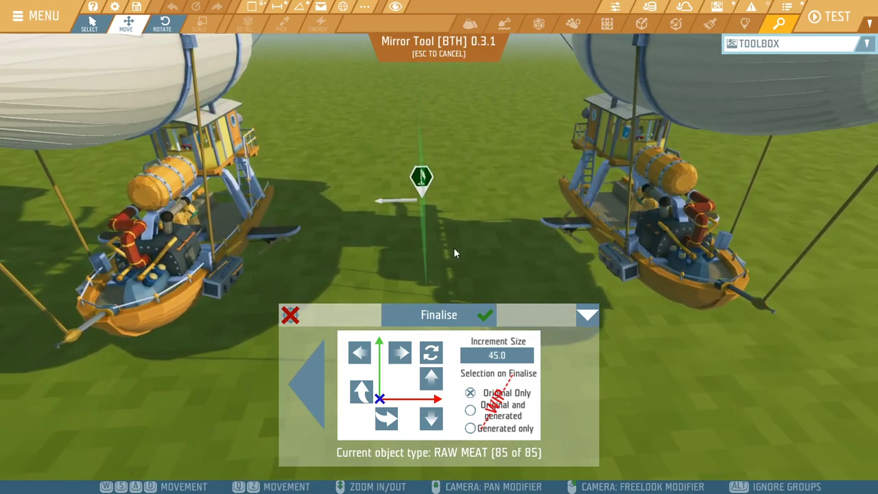
- Compare both airships from the front across the trigger zone and finalise the mirror
{"action": "key", "text": "s"}
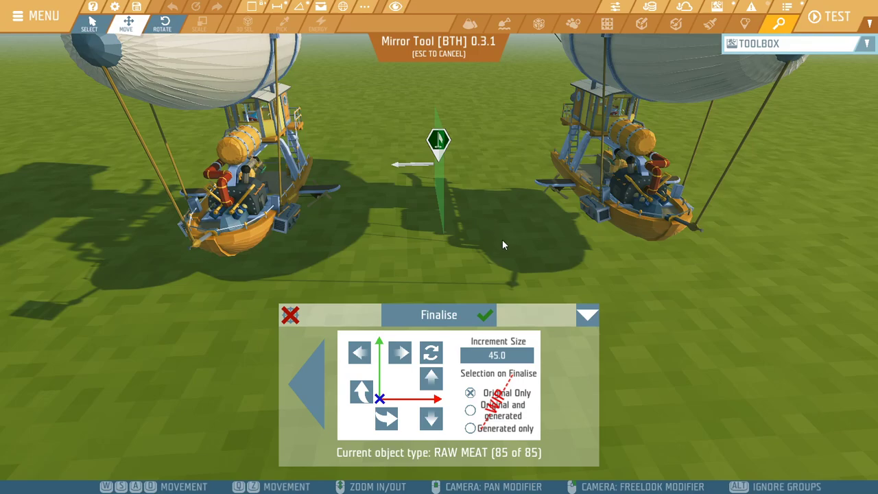
{"action": "key", "text": "w"}
{"action": "right_click_drag", "start_coordinate": [501, 239], "coordinate": [496, 229]}
{"action": "key", "text": "a"}
{"action": "right_click_drag", "start_coordinate": [371, 259], "coordinate": [372, 182]}
{"action": "key", "text": "d"}
{"action": "key", "text": "s"}
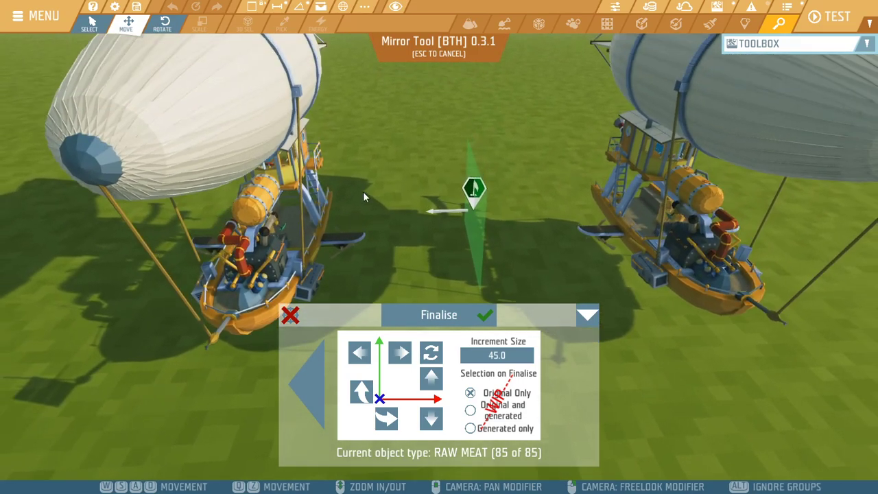
{"action": "key", "text": "z"}
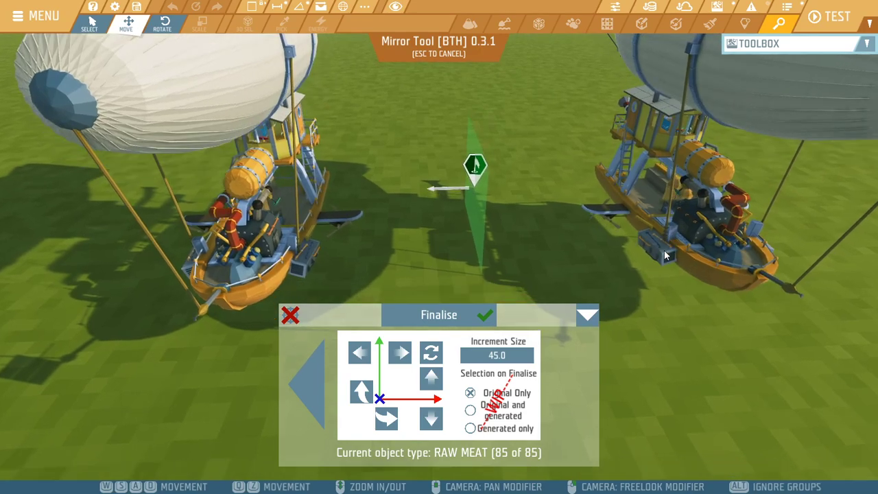
{"action": "key", "text": "s"}
{"action": "right_click_drag", "start_coordinate": [547, 264], "coordinate": [576, 272]}
{"action": "left_click", "coordinate": [470, 320]}
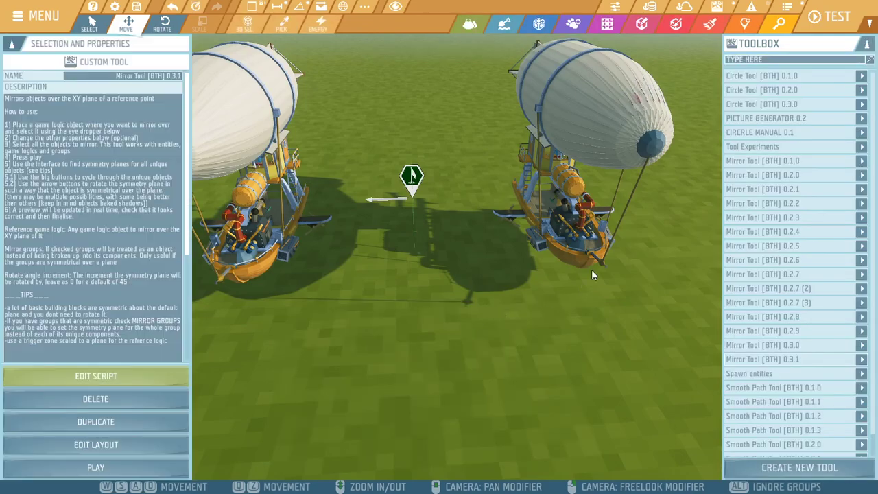
- Box-select the whole airship on the right side of the trigger zone to check its objects, and clear the selection
{"action": "right_click_drag", "start_coordinate": [624, 324], "coordinate": [559, 373]}
{"action": "left_click_drag", "start_coordinate": [559, 372], "coordinate": [497, 195]}
{"action": "left_click_drag", "start_coordinate": [445, 210], "coordinate": [422, 95]}
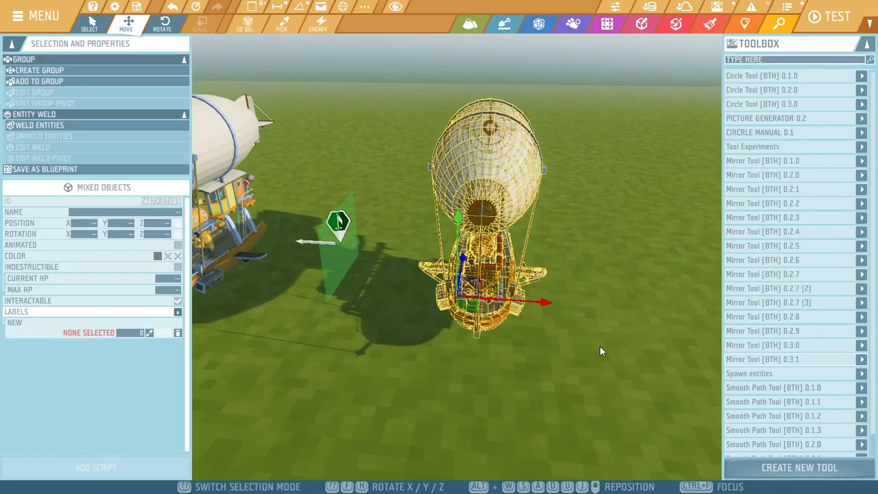
{"action": "left_click", "coordinate": [590, 318]}
{"action": "right_click_drag", "start_coordinate": [588, 316], "coordinate": [539, 329]}
{"action": "key", "text": "w"}
{"action": "left_click_drag", "start_coordinate": [554, 340], "coordinate": [384, 37]}
{"action": "left_click", "coordinate": [576, 308]}
- Examine the other airship's foredeck, engine, pipes and balloon for correct placement
{"action": "right_click_drag", "start_coordinate": [565, 309], "coordinate": [452, 302]}
{"action": "scroll", "coordinate": [452, 300], "scroll_direction": "up", "scroll_amount": 4}
{"action": "middle_click_drag", "start_coordinate": [398, 295], "coordinate": [522, 223]}
{"action": "scroll", "coordinate": [514, 229], "scroll_direction": "up", "scroll_amount": 2}
{"action": "left_click", "coordinate": [471, 260]}
{"action": "left_click", "coordinate": [561, 326]}
{"action": "scroll", "coordinate": [560, 326], "scroll_direction": "down", "scroll_amount": 5}
{"action": "mouse_move", "coordinate": [561, 326]}
{"action": "right_mouse_down"}
{"action": "mouse_move", "coordinate": [480, 329]}
{"action": "mouse_move", "coordinate": [528, 363]}
{"action": "mouse_move", "coordinate": [555, 329]}
{"action": "right_mouse_up"}
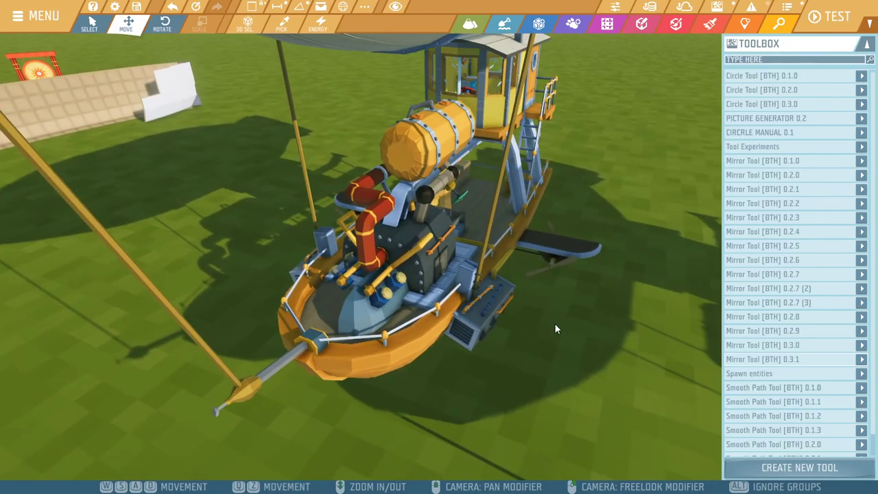
{"action": "right_click_drag", "start_coordinate": [476, 328], "coordinate": [483, 308]}
{"action": "scroll", "coordinate": [411, 295], "scroll_direction": "down", "scroll_amount": 3}
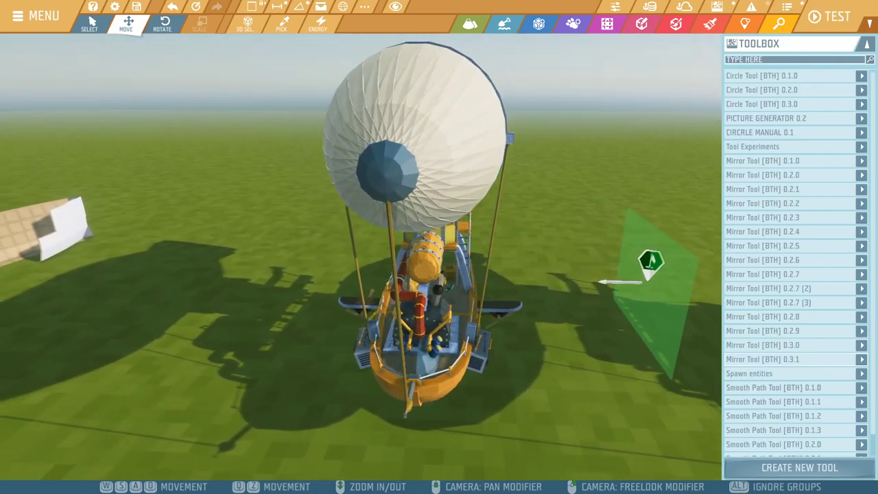
- Inspect the airship's hull and piping from the side and compare both finished airships from a distance
{"action": "key", "text": "z"}
{"action": "left_click_drag", "start_coordinate": [631, 207], "coordinate": [674, 206]}
{"action": "right_click_drag", "start_coordinate": [674, 206], "coordinate": [713, 212]}
{"action": "right_click_drag", "start_coordinate": [439, 274], "coordinate": [466, 274]}
{"action": "middle_click_drag", "start_coordinate": [466, 274], "coordinate": [497, 209]}
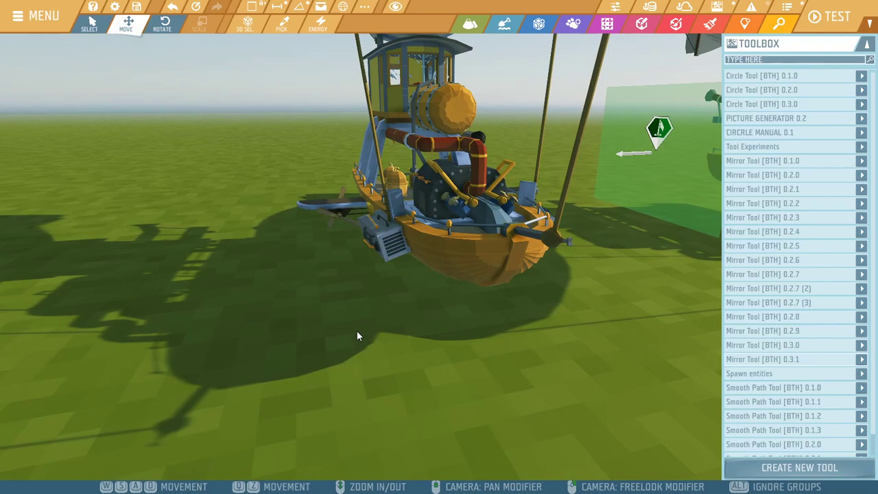
{"action": "right_click_drag", "start_coordinate": [431, 313], "coordinate": [572, 297]}
{"action": "key", "text": "s"}
{"action": "mouse_move", "coordinate": [506, 344]}
{"action": "right_mouse_down"}
{"action": "mouse_move", "coordinate": [548, 349]}
{"action": "mouse_move", "coordinate": [608, 374]}
{"action": "mouse_move", "coordinate": [508, 404]}
{"action": "mouse_move", "coordinate": [590, 377]}
{"action": "right_mouse_up"}
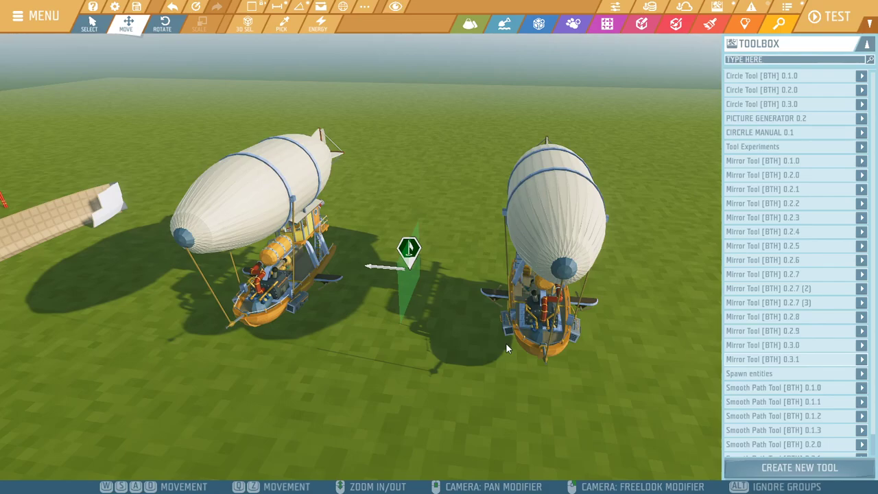
{"action": "right_click_drag", "start_coordinate": [453, 319], "coordinate": [480, 296]}
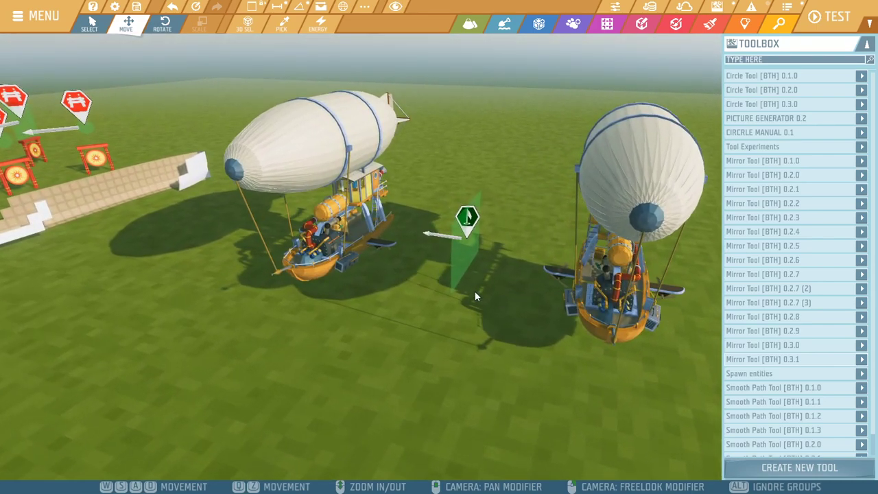